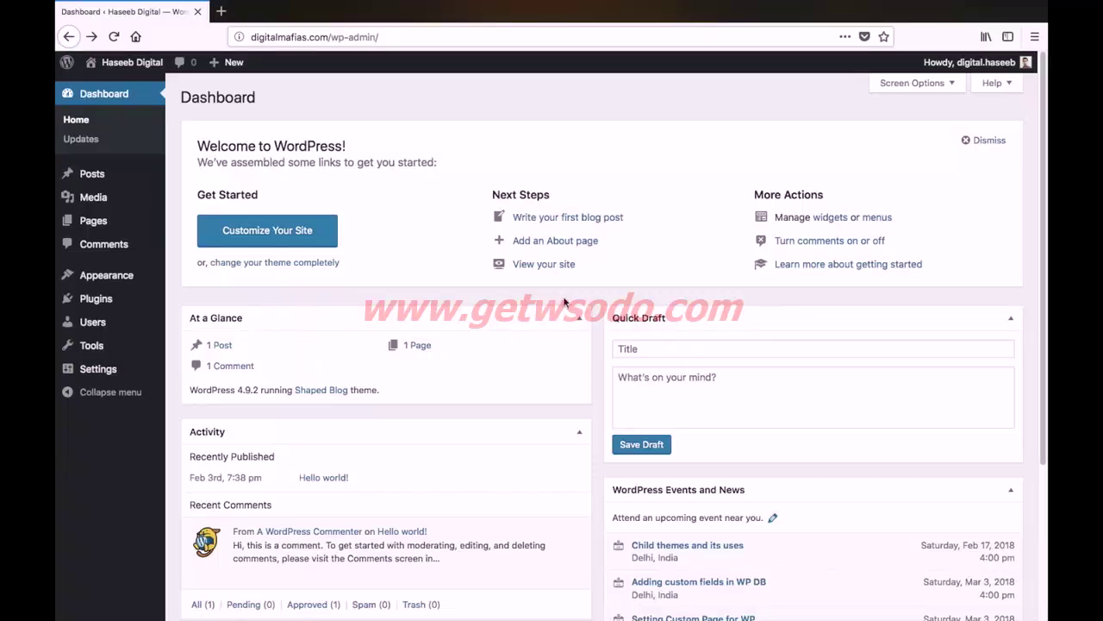
# - Open the theme customizer's Site Identity settings and set the site title to "Digital Vidya"
pyautogui.moveTo(117, 276)
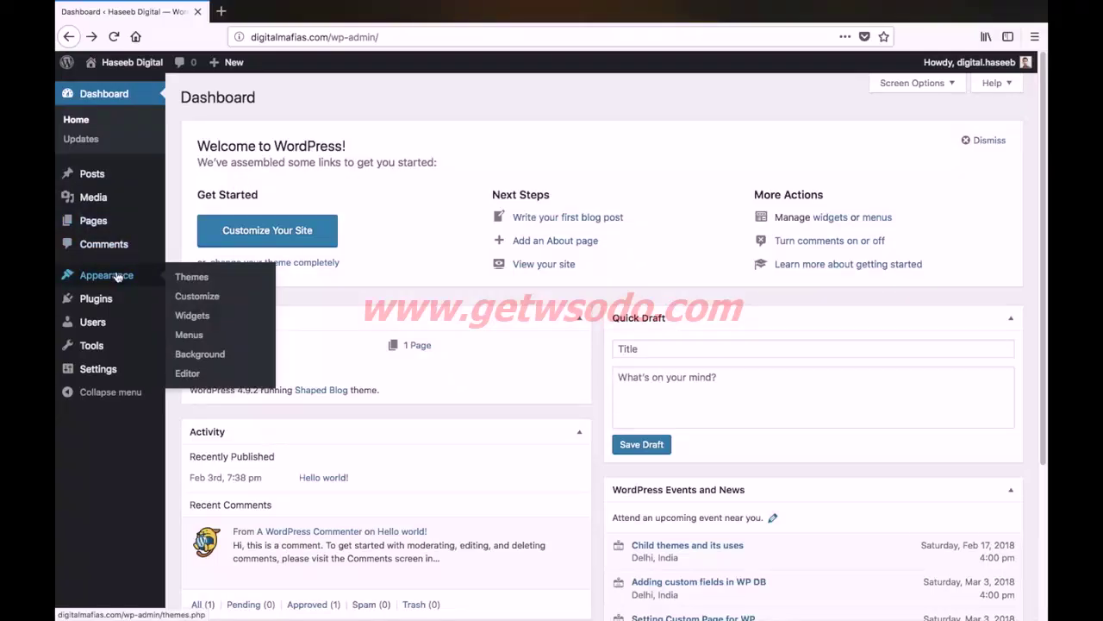
pyautogui.click(219, 299)
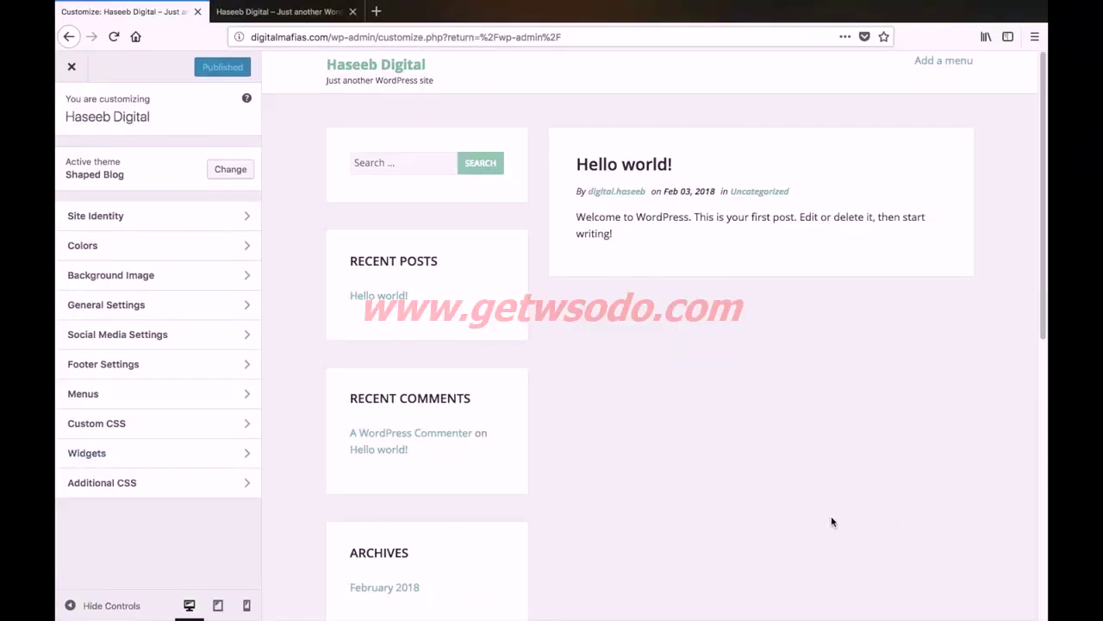
pyautogui.click(141, 219)
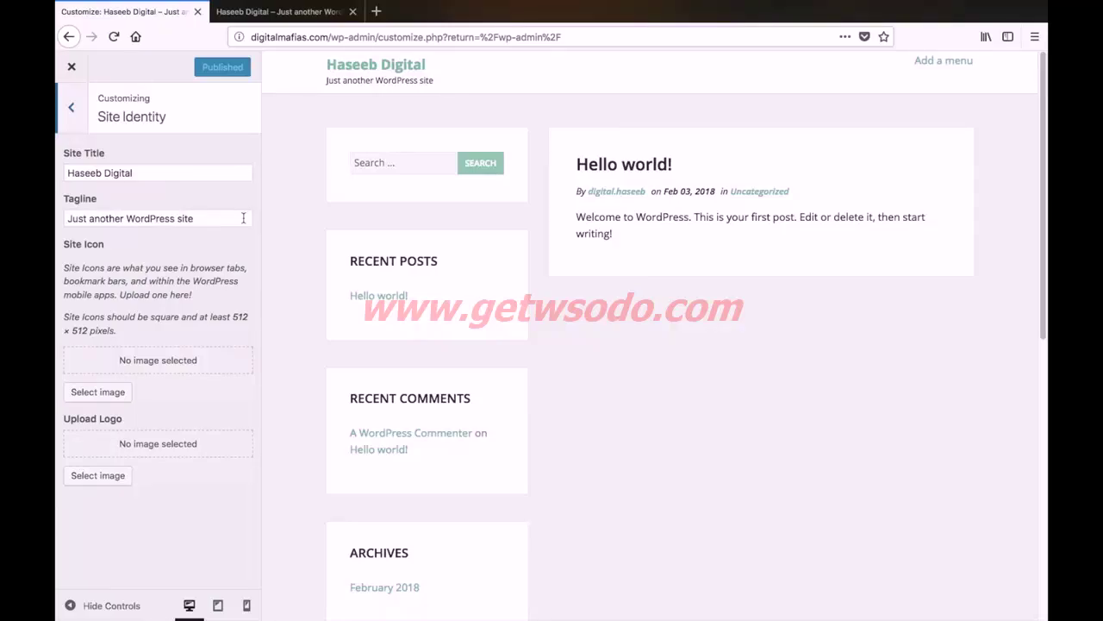
pyautogui.tripleClick(153, 172)
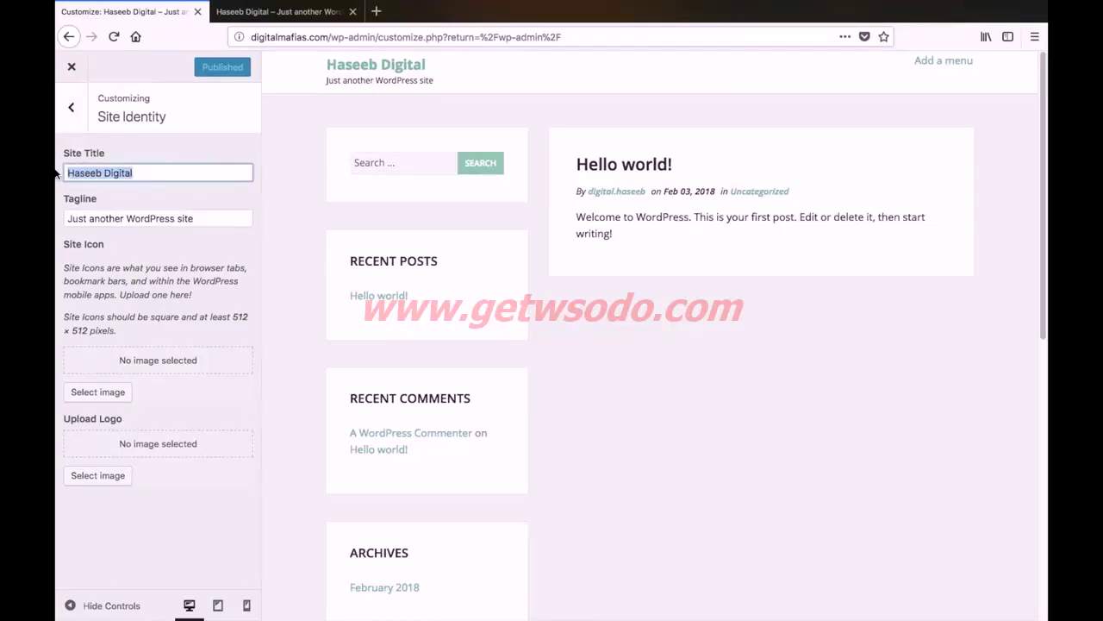
pyautogui.write('Digita')
pyautogui.press('Down')
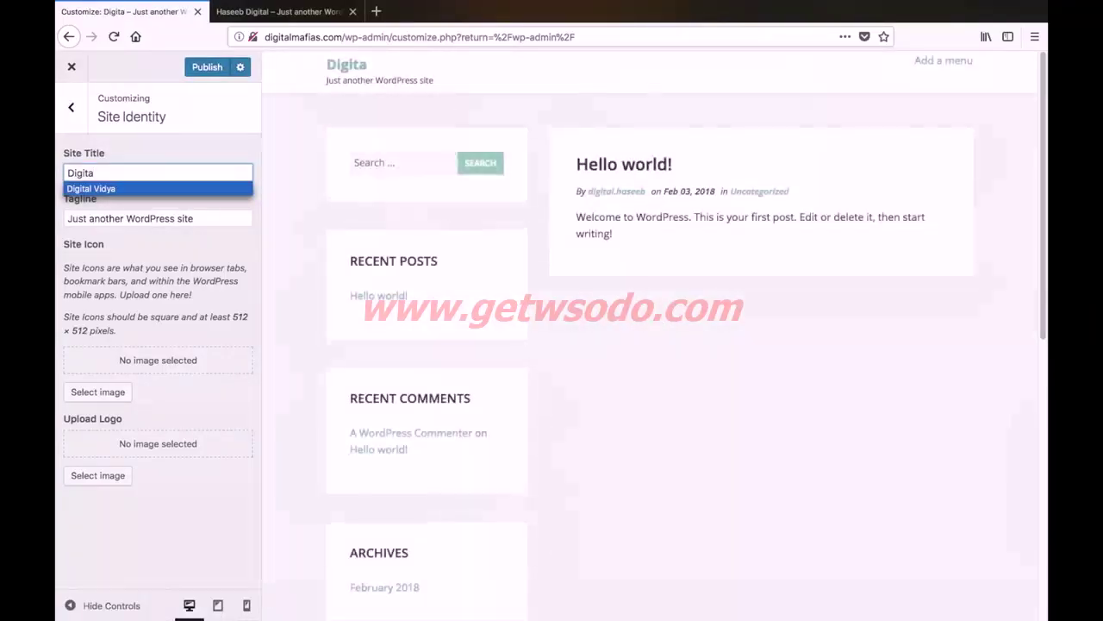
pyautogui.press('Return')
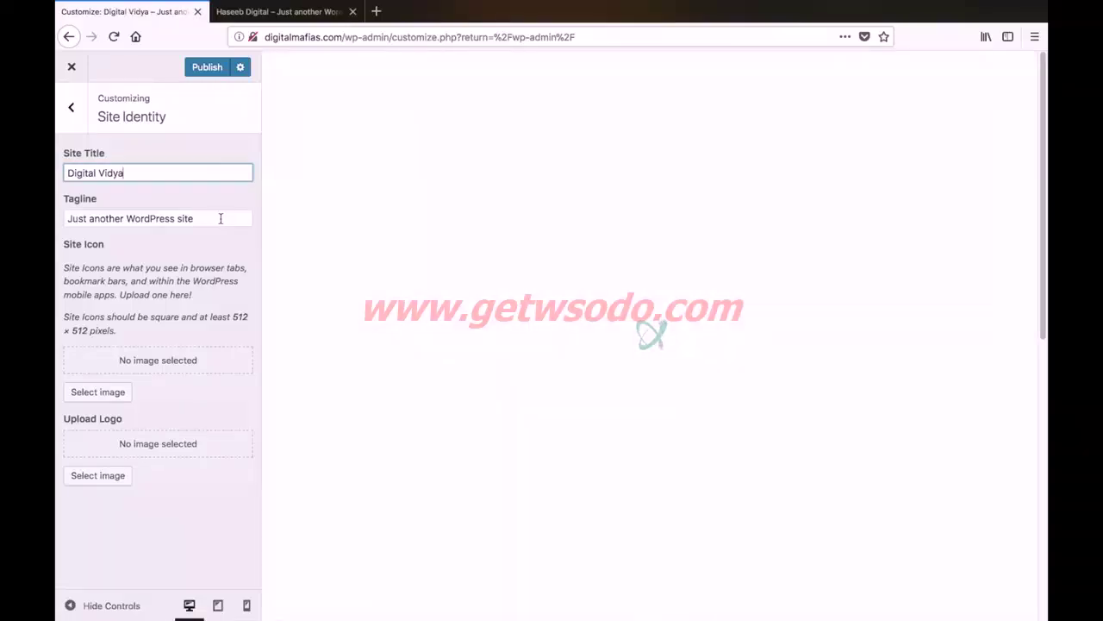
# - Set the tagline to "Digital Marketing And Data Analytics Courses" and briefly check the site in its other browser tab
pyautogui.tripleClick(220, 218)
pyautogui.write('Di')
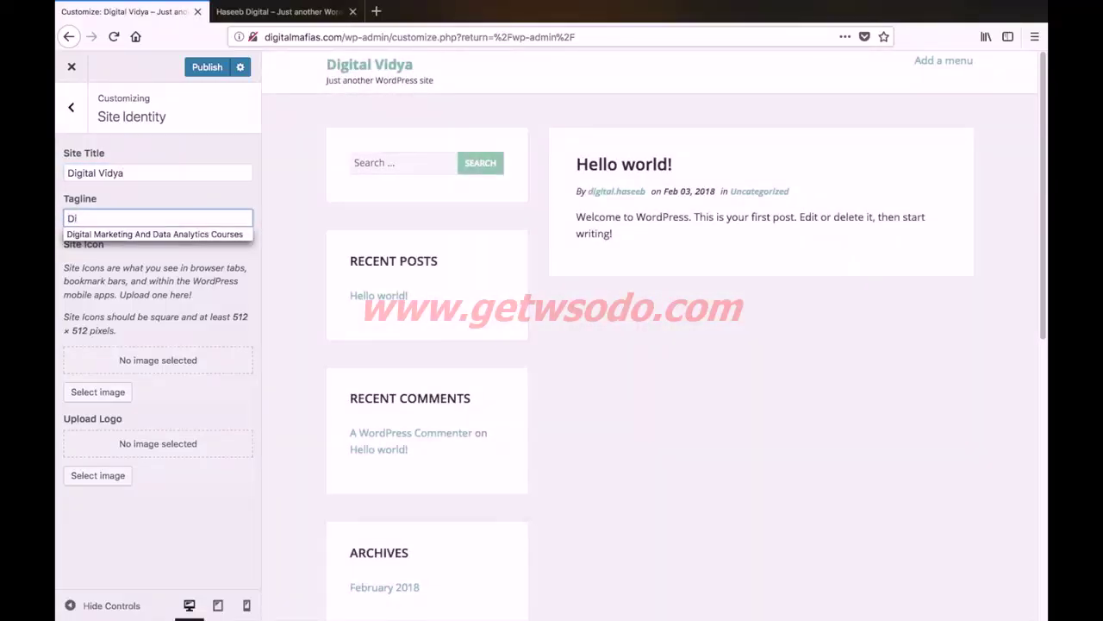
pyautogui.click(226, 232)
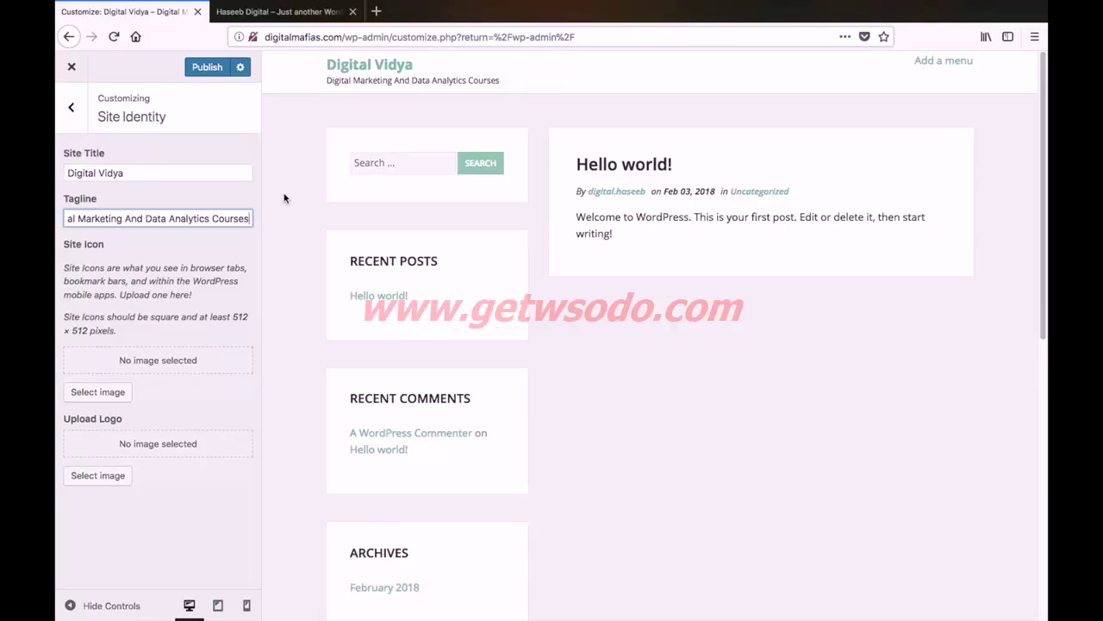
pyautogui.click(231, 11)
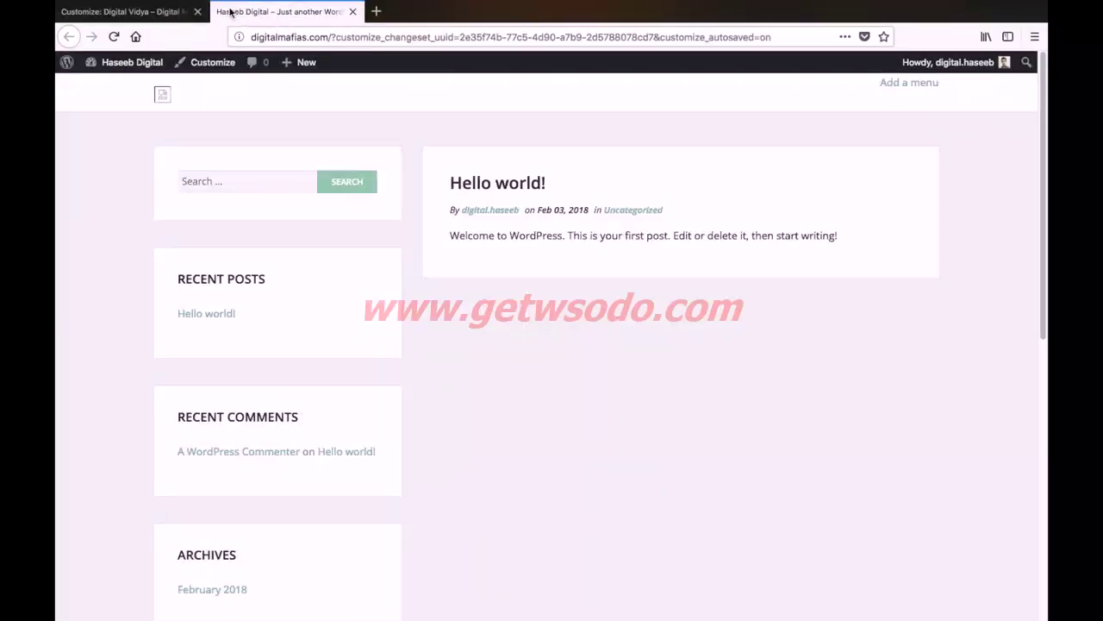
pyautogui.click(136, 11)
# - Upload favicon.jpg from the Blogging Workshop folder and use it as the site icon without cropping
pyautogui.click(98, 390)
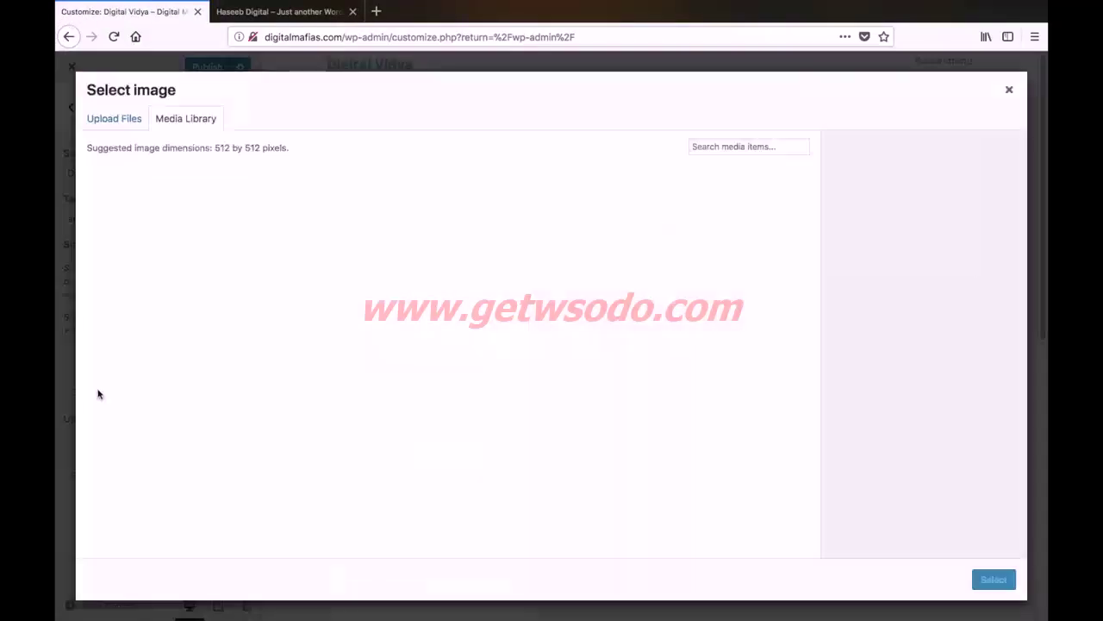
pyautogui.click(100, 122)
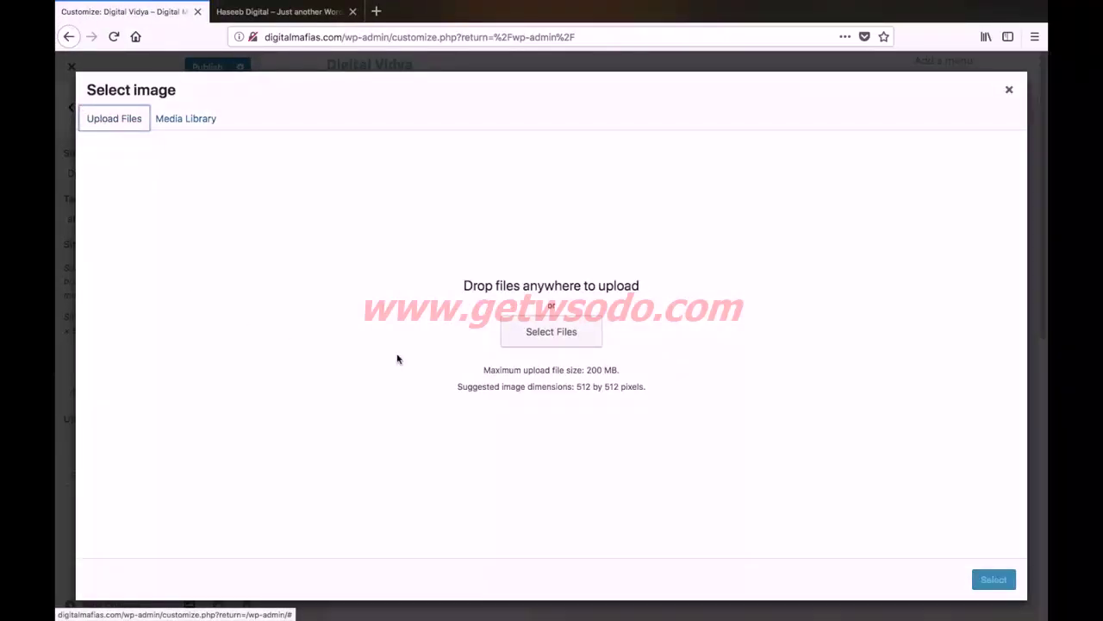
pyautogui.click(533, 331)
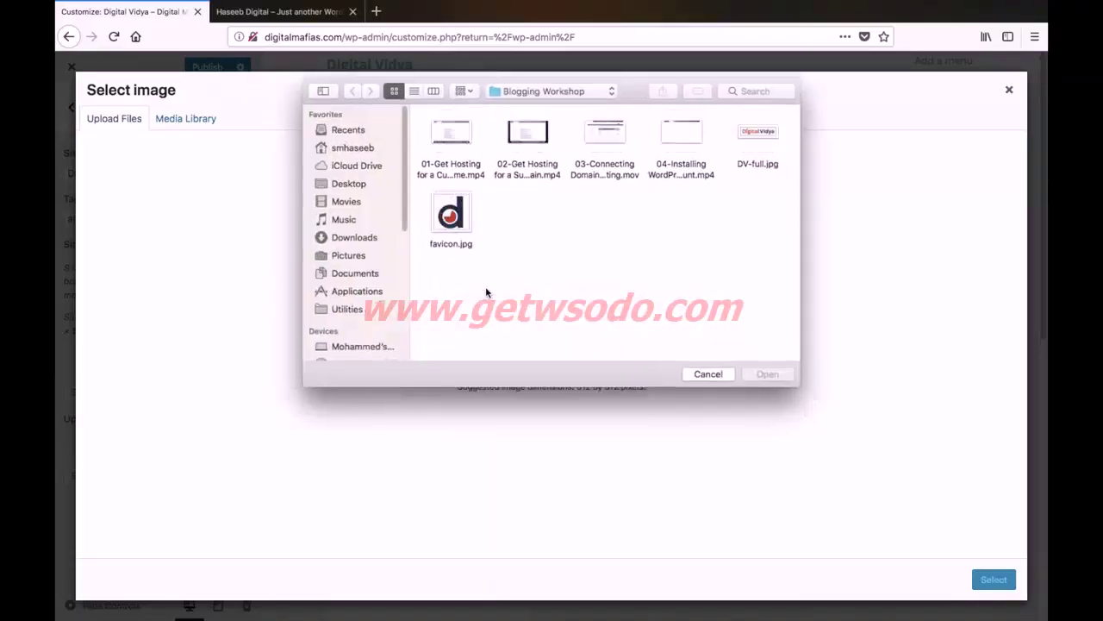
pyautogui.click(469, 210)
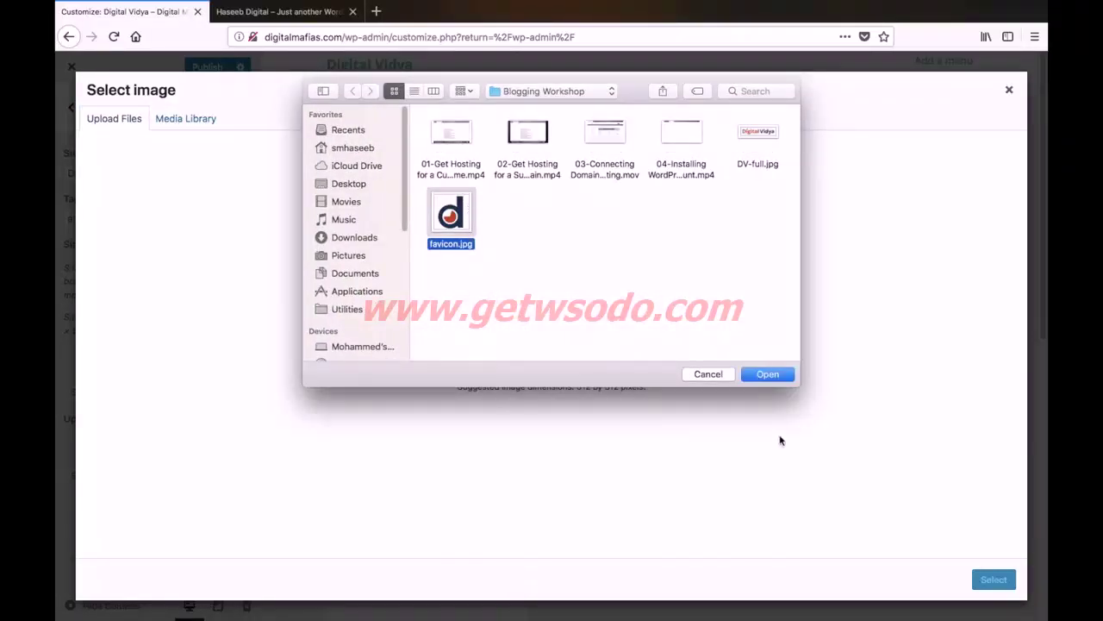
pyautogui.click(777, 375)
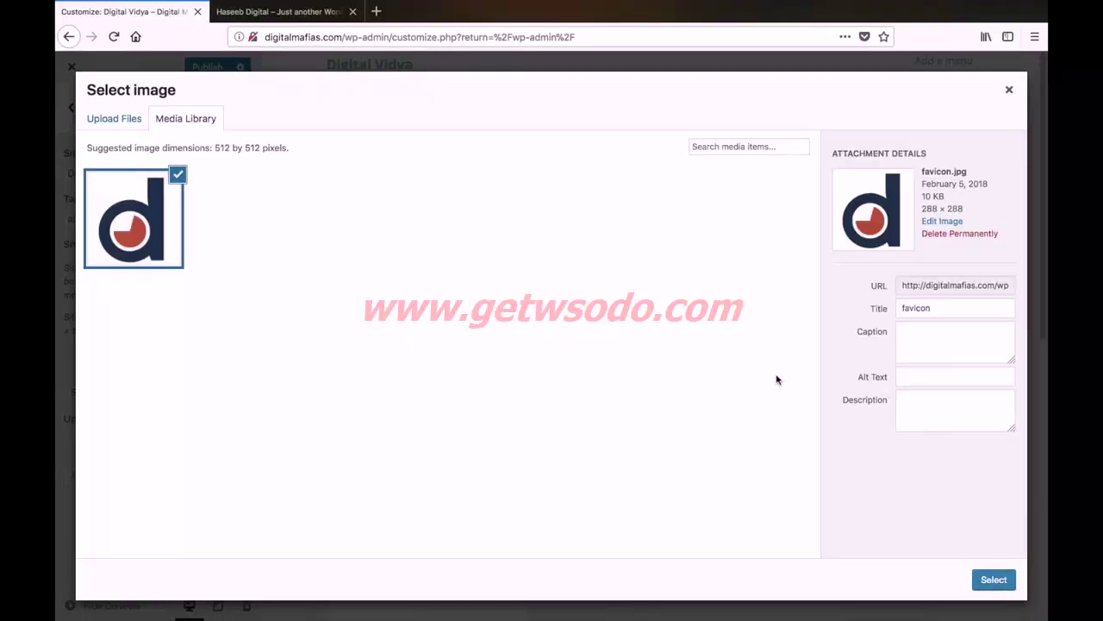
pyautogui.click(994, 579)
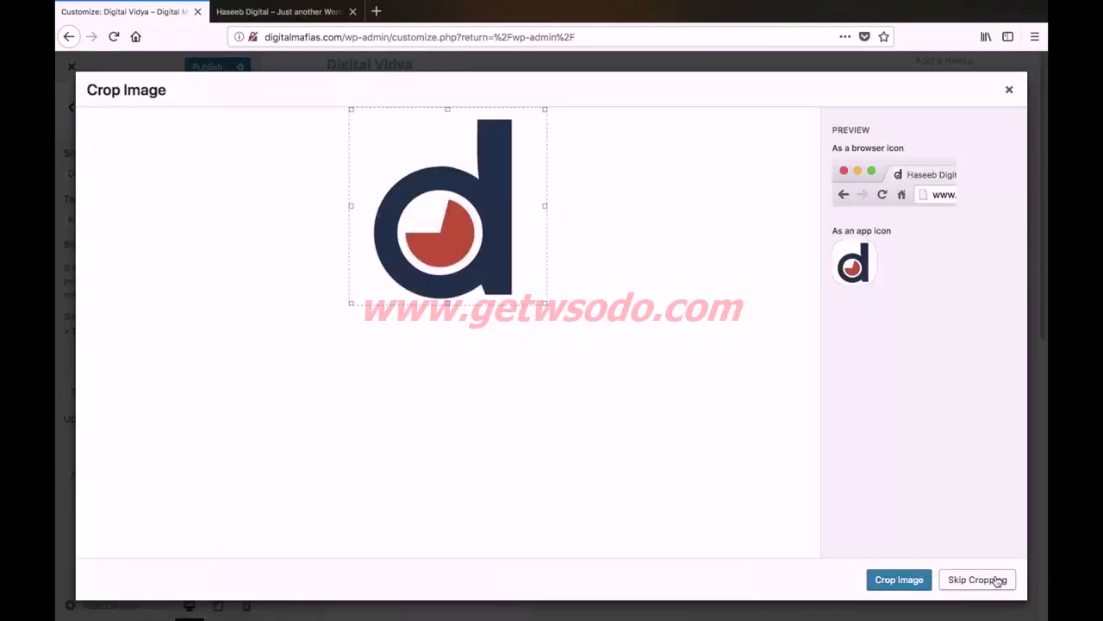
pyautogui.click(998, 581)
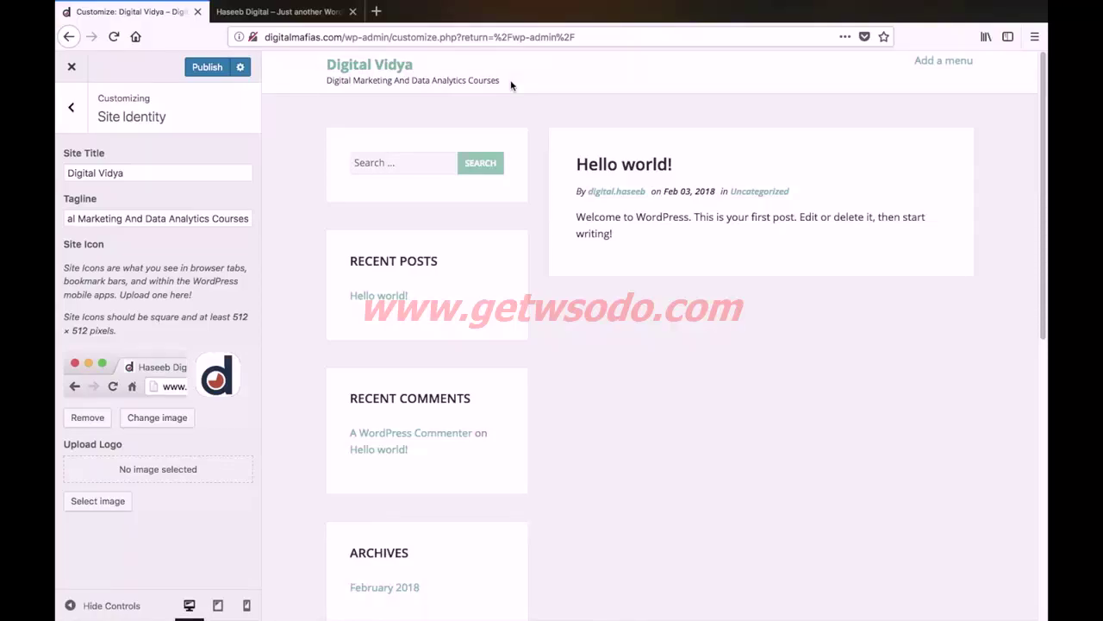
# - Upload DV-full.jpg from the Blogging Workshop folder as the site logo and publish the site identity changes
pyautogui.click(97, 501)
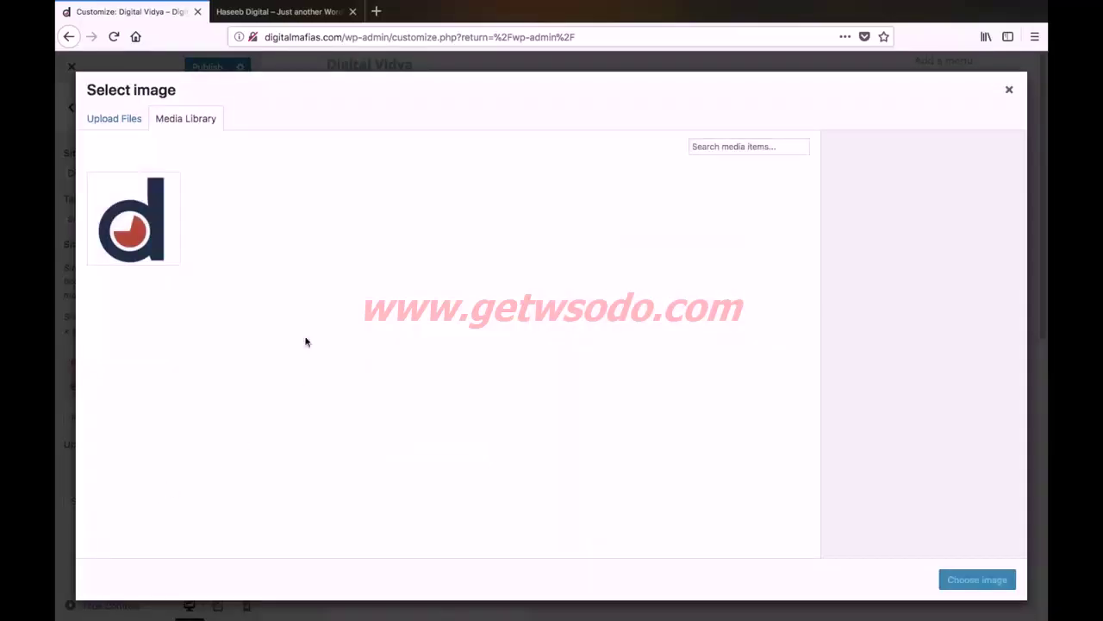
pyautogui.click(115, 118)
pyautogui.click(562, 331)
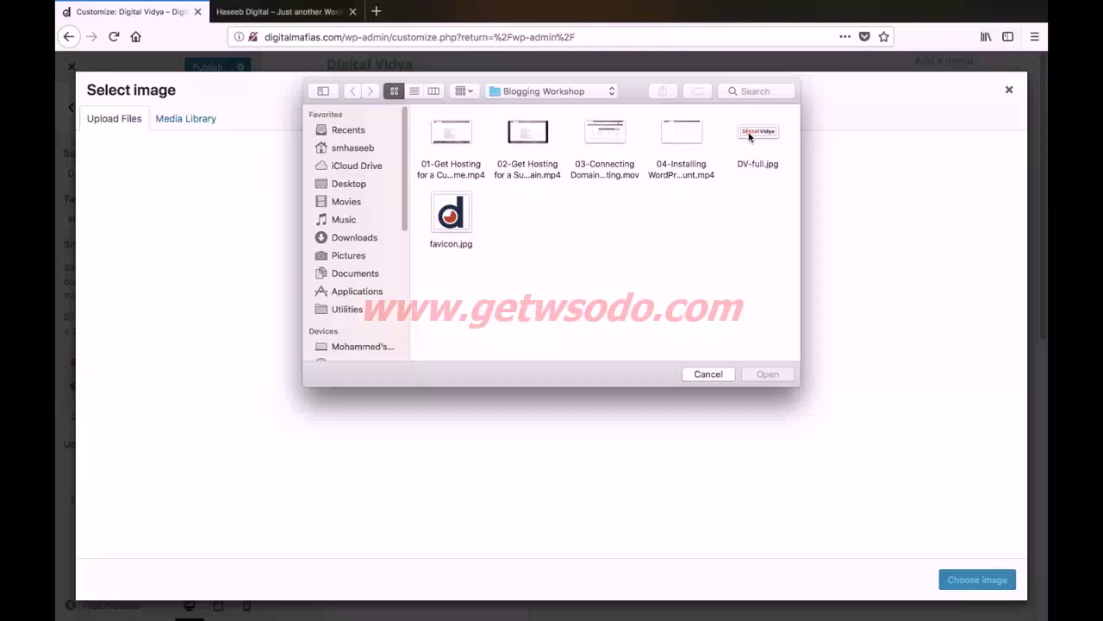
pyautogui.click(749, 135)
pyautogui.click(767, 374)
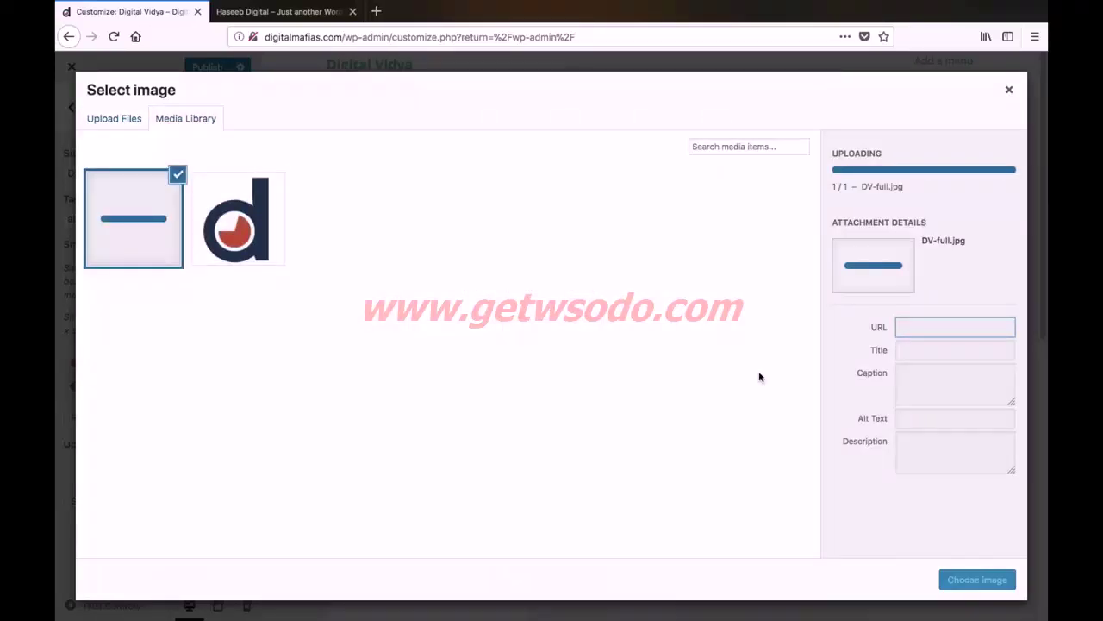
pyautogui.click(975, 576)
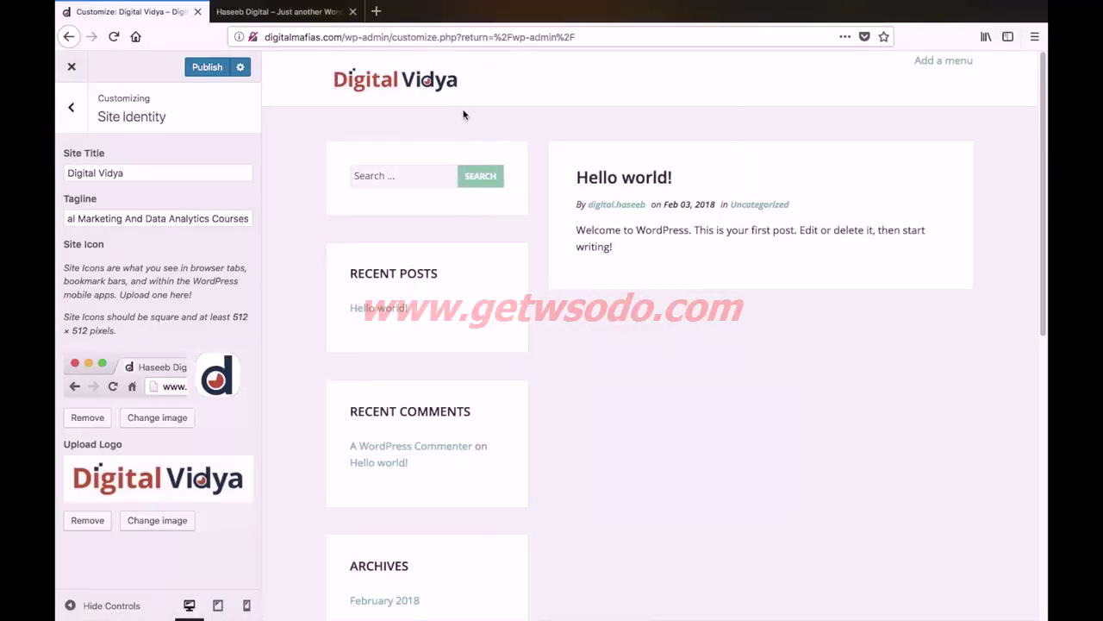
pyautogui.click(195, 71)
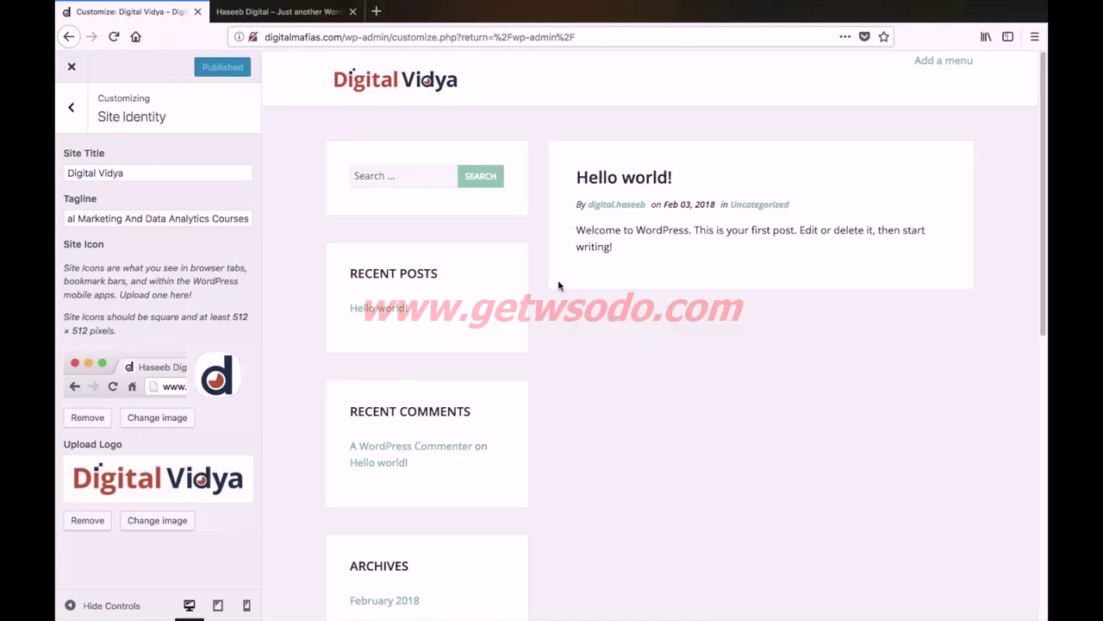
# - In the Colors settings, change the theme color to #c16666 and the anchor color to #c96a6a
pyautogui.click(72, 113)
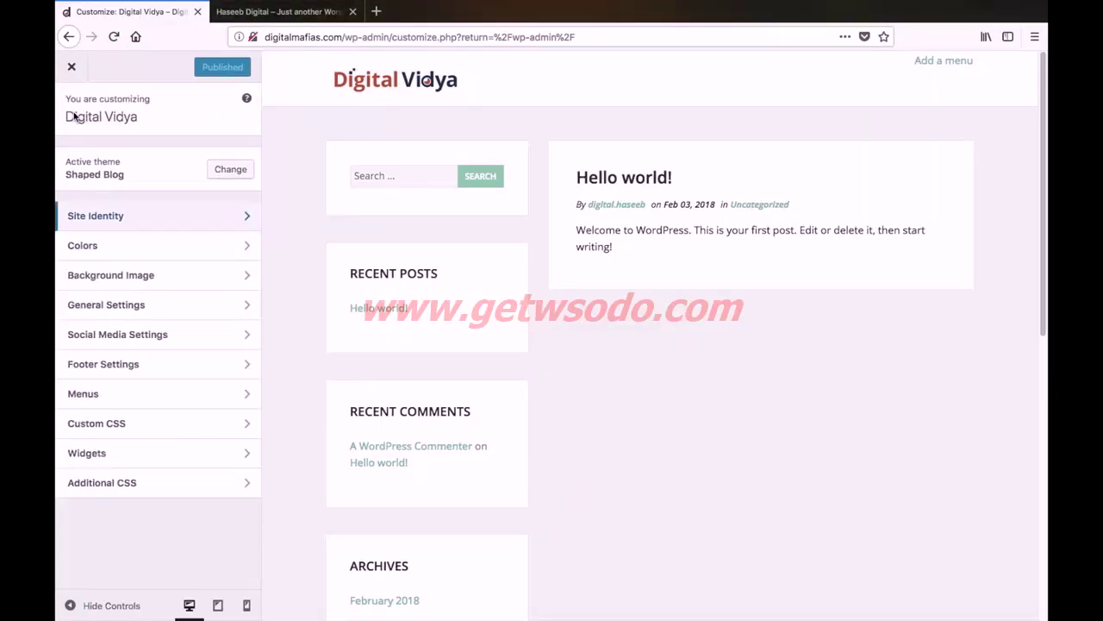
pyautogui.click(195, 248)
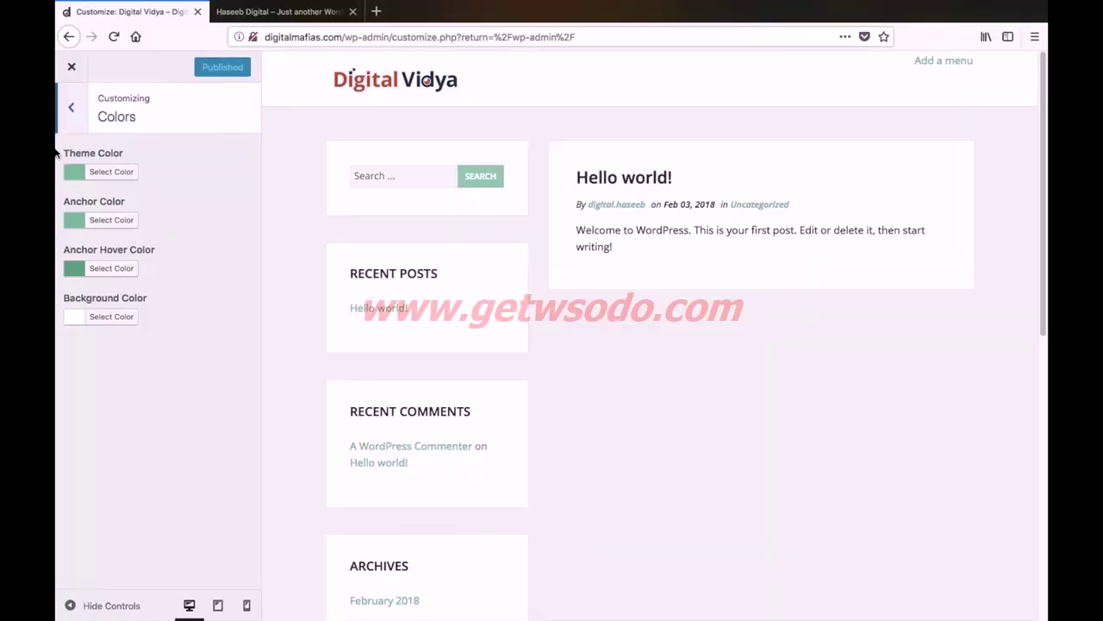
pyautogui.click(129, 174)
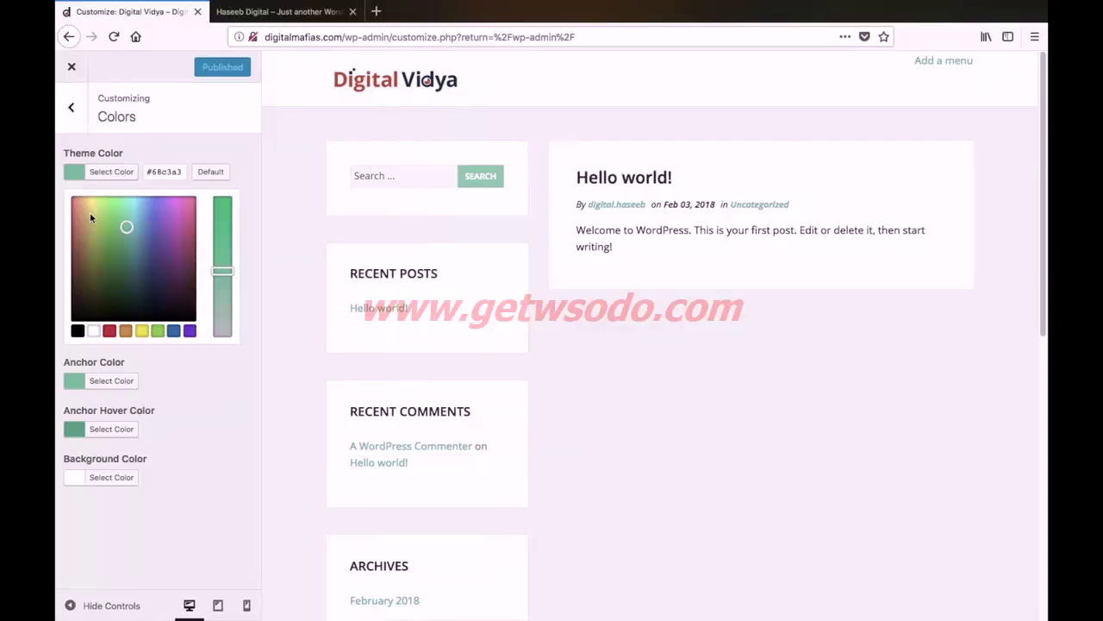
pyautogui.moveTo(126, 226); pyautogui.dragTo(69, 227)
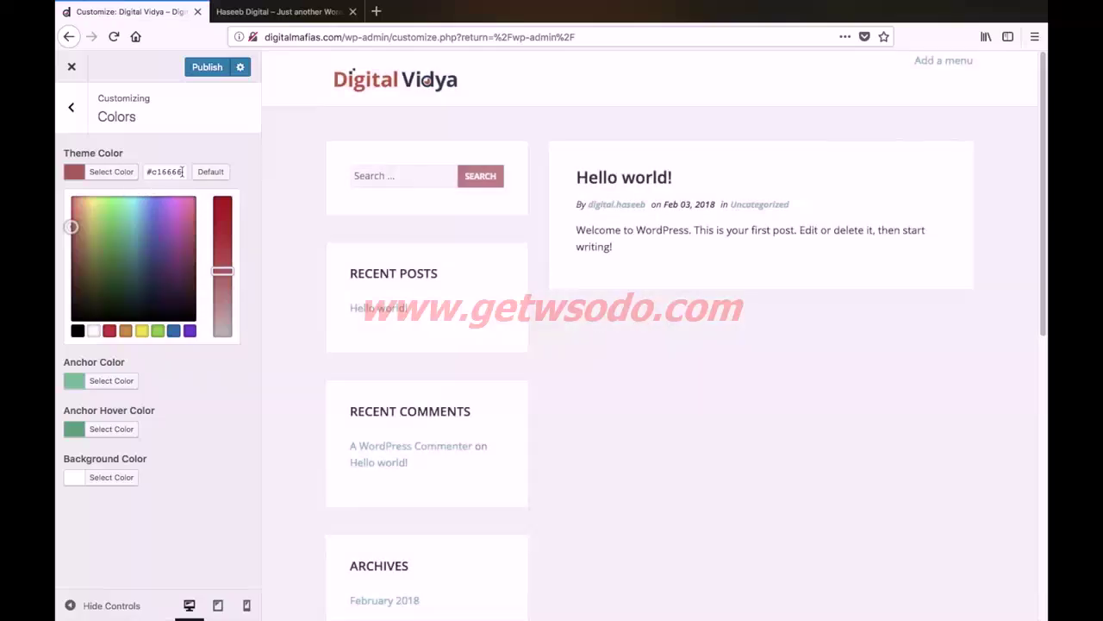
pyautogui.moveTo(182, 172); pyautogui.dragTo(146, 172)
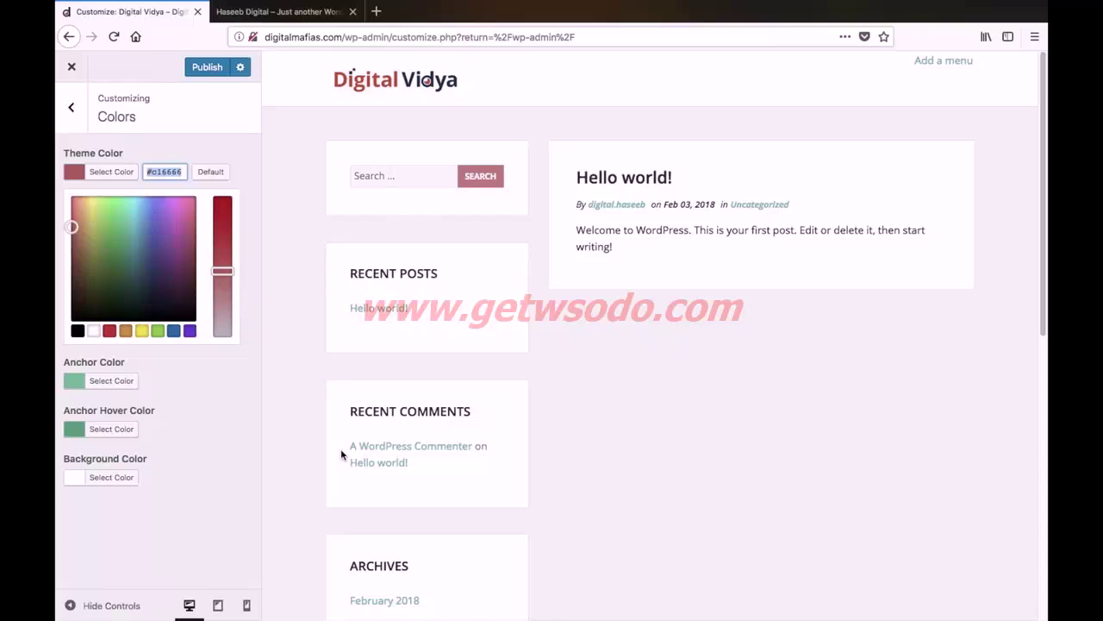
pyautogui.click(129, 384)
pyautogui.moveTo(142, 282); pyautogui.dragTo(62, 270)
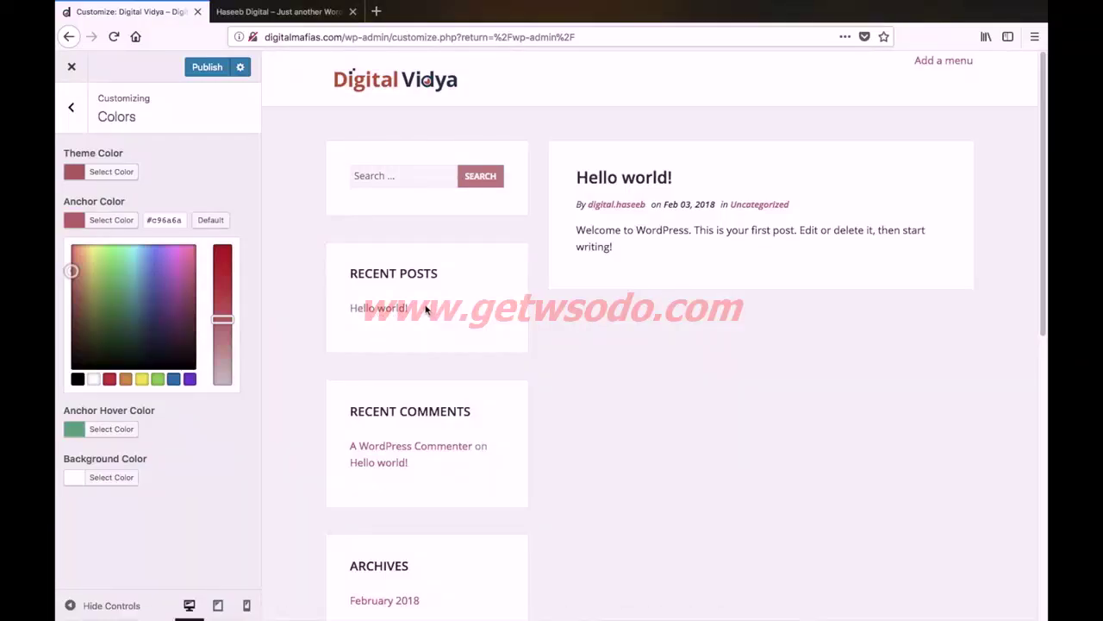
# - Set the anchor hover color to the saturated red #c40000, publish the color changes and leave the Colors settings
pyautogui.click(125, 430)
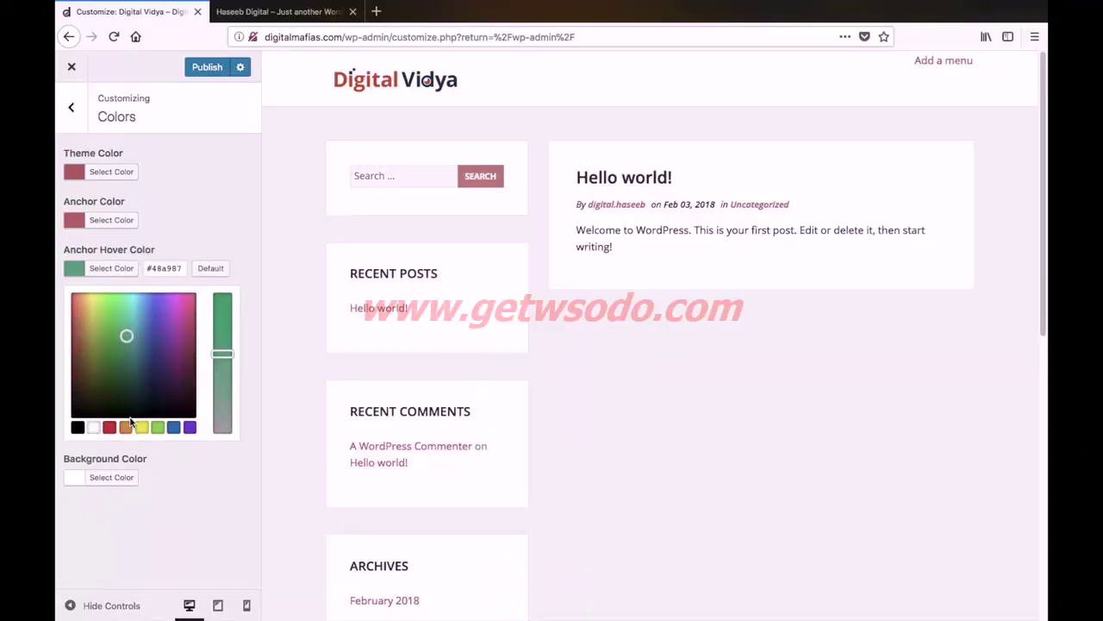
pyautogui.moveTo(125, 335); pyautogui.dragTo(69, 322)
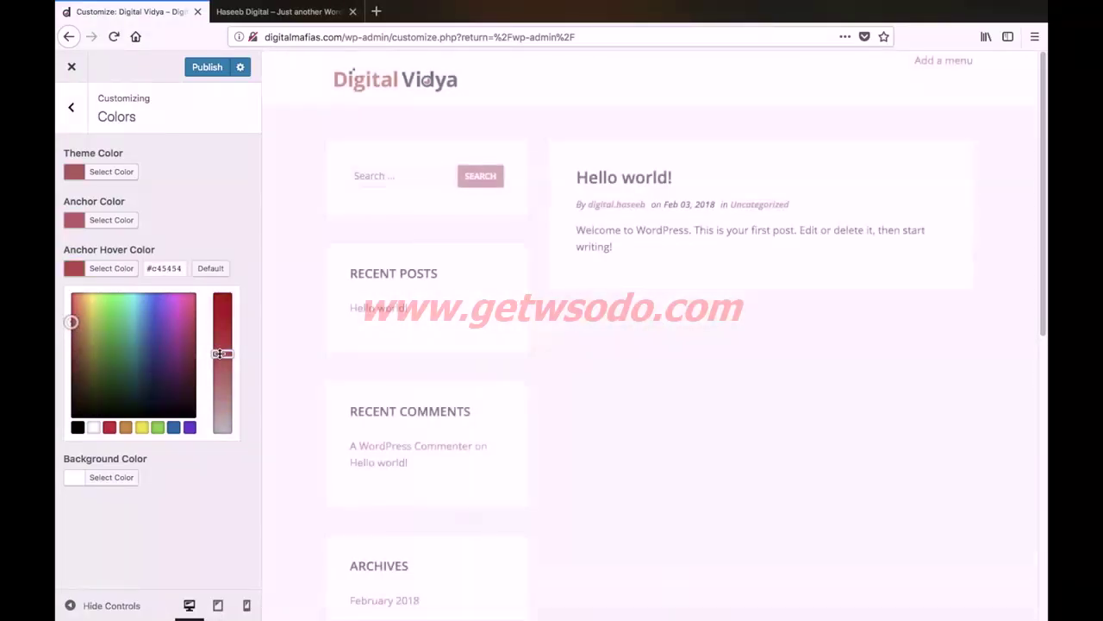
pyautogui.moveTo(222, 353); pyautogui.dragTo(222, 292)
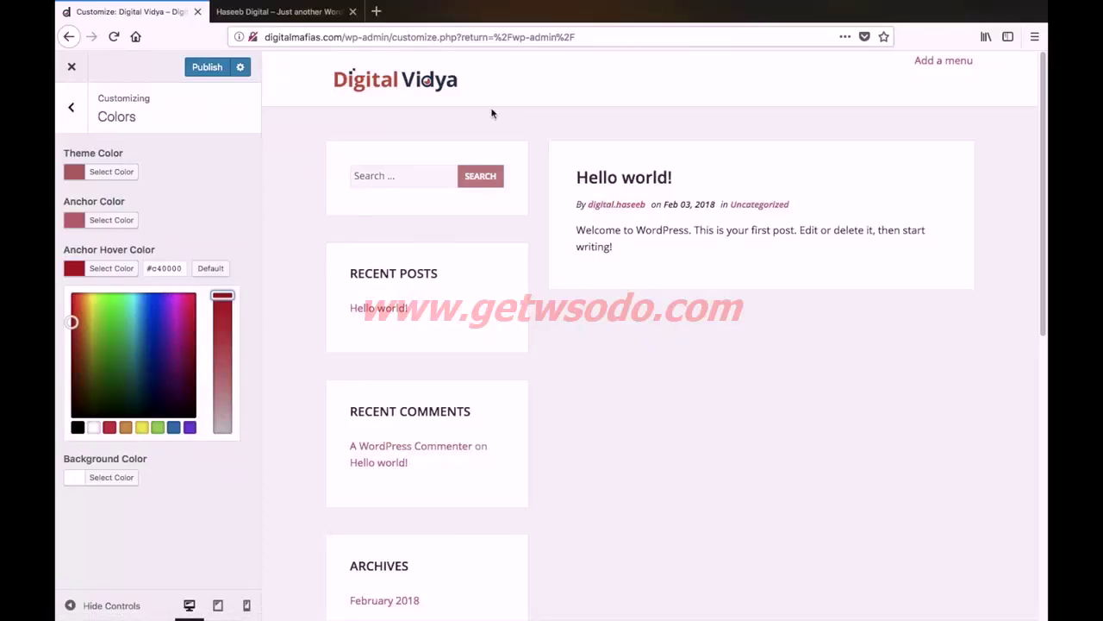
pyautogui.click(197, 70)
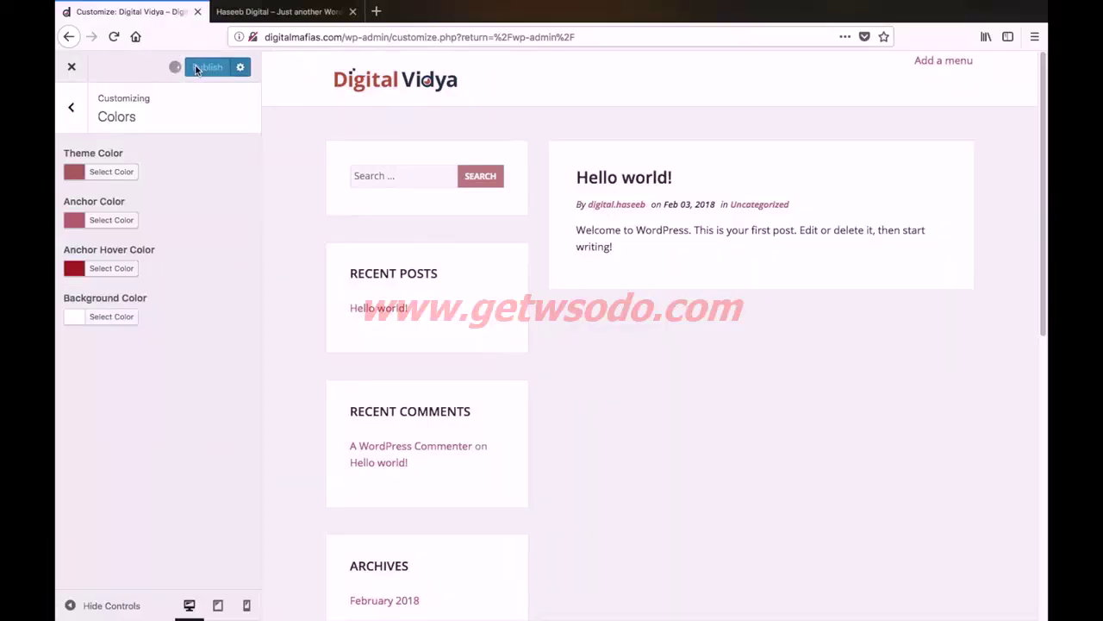
pyautogui.click(70, 107)
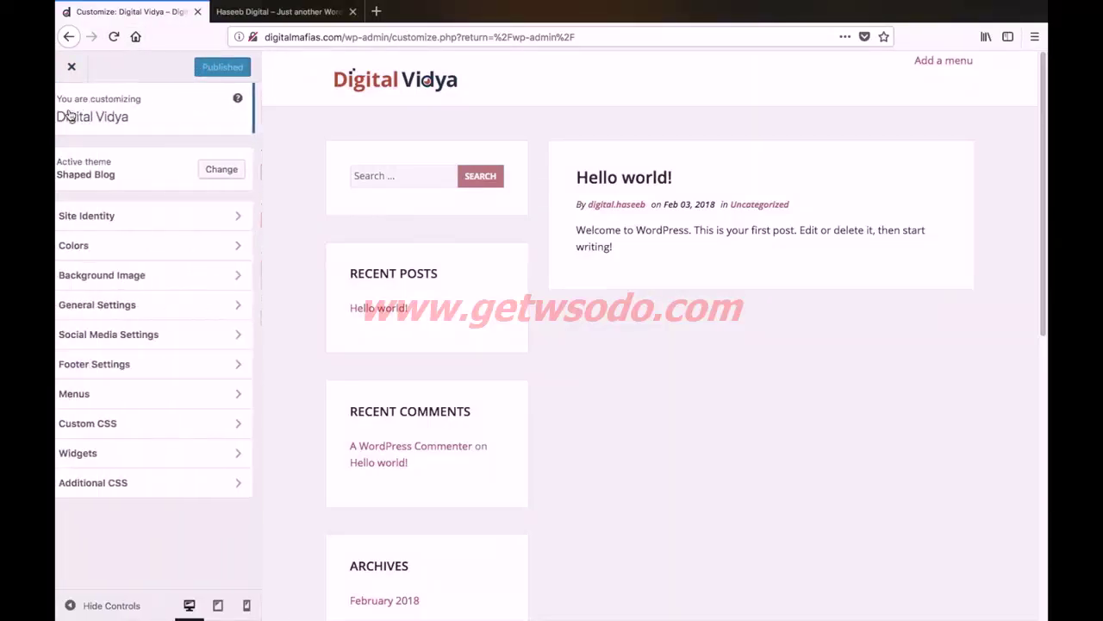
# - Review the Background Image settings and open the General Settings
pyautogui.click(160, 282)
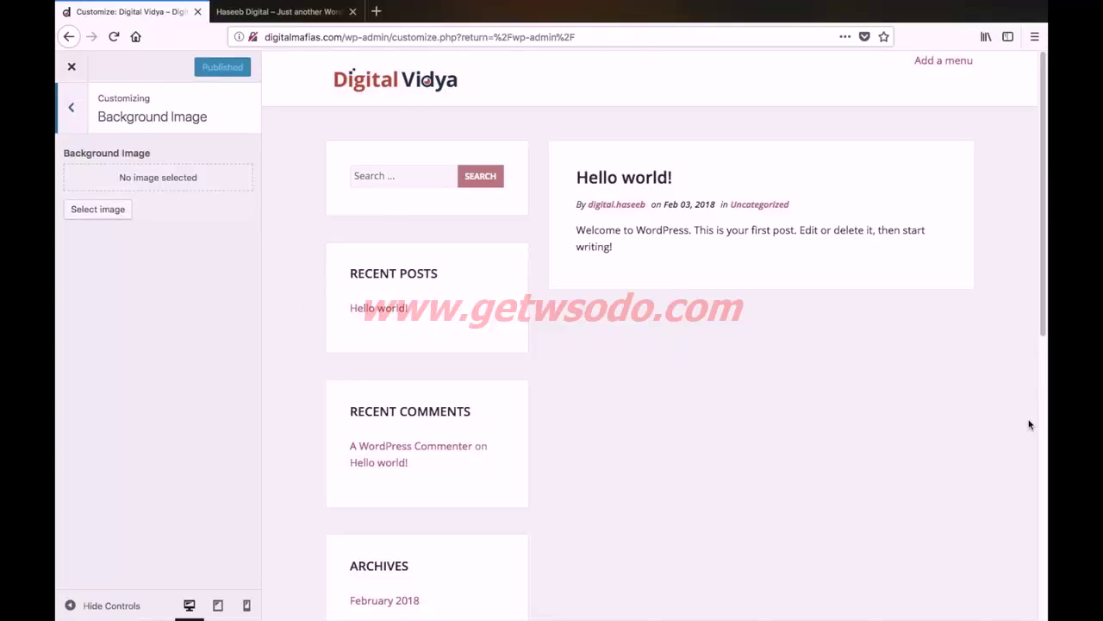
pyautogui.click(70, 110)
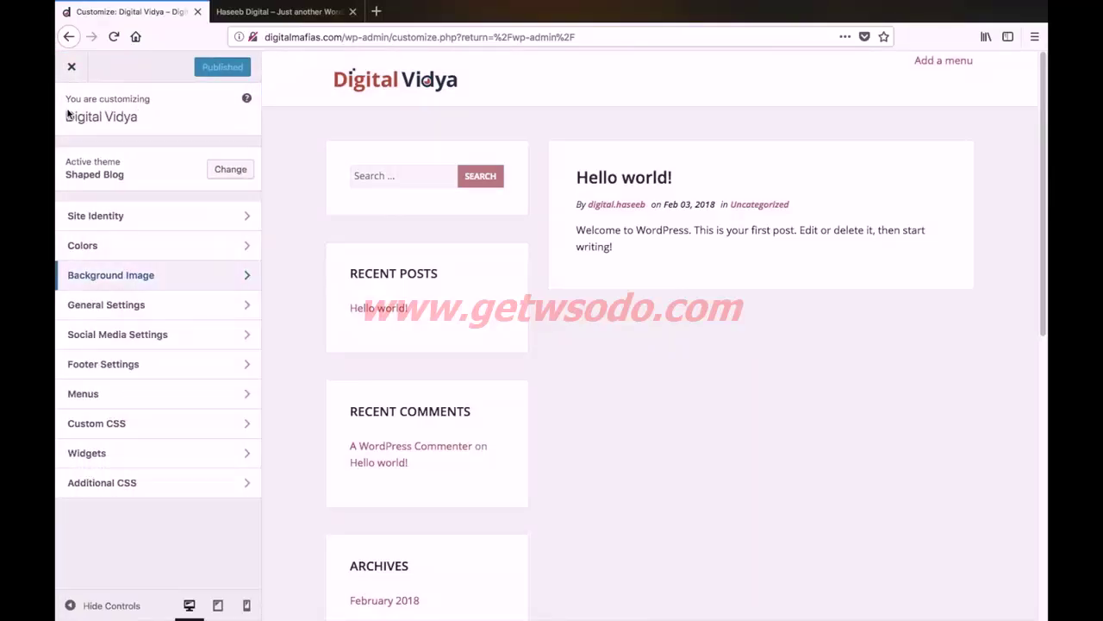
pyautogui.click(101, 311)
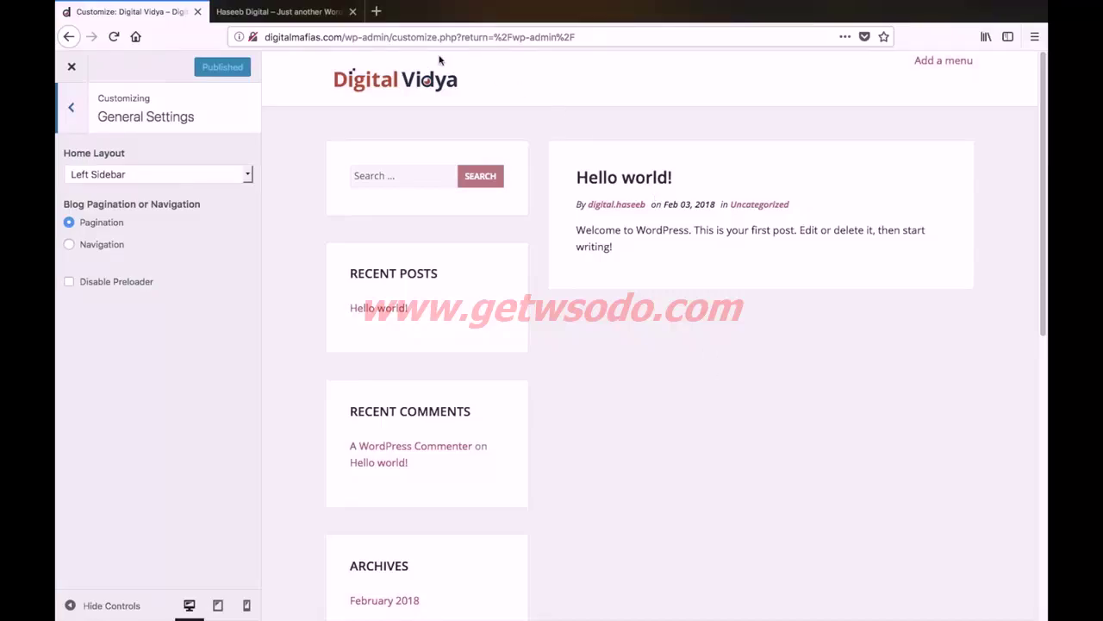
# - Set the Home Layout to Right Sidebar in the General Settings
pyautogui.click(136, 175)
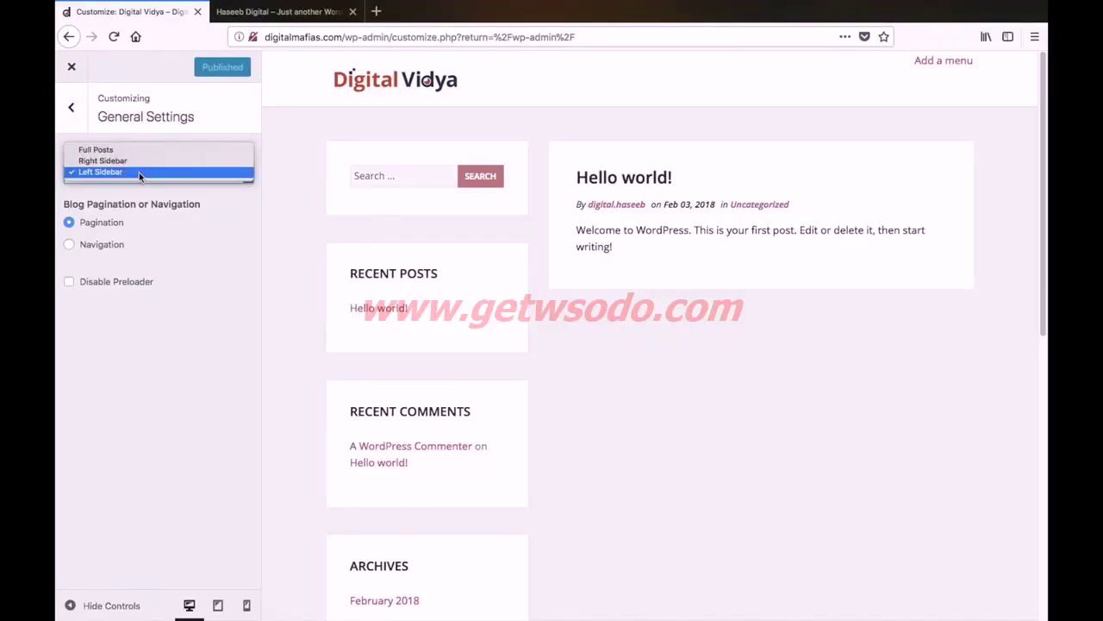
pyautogui.click(140, 162)
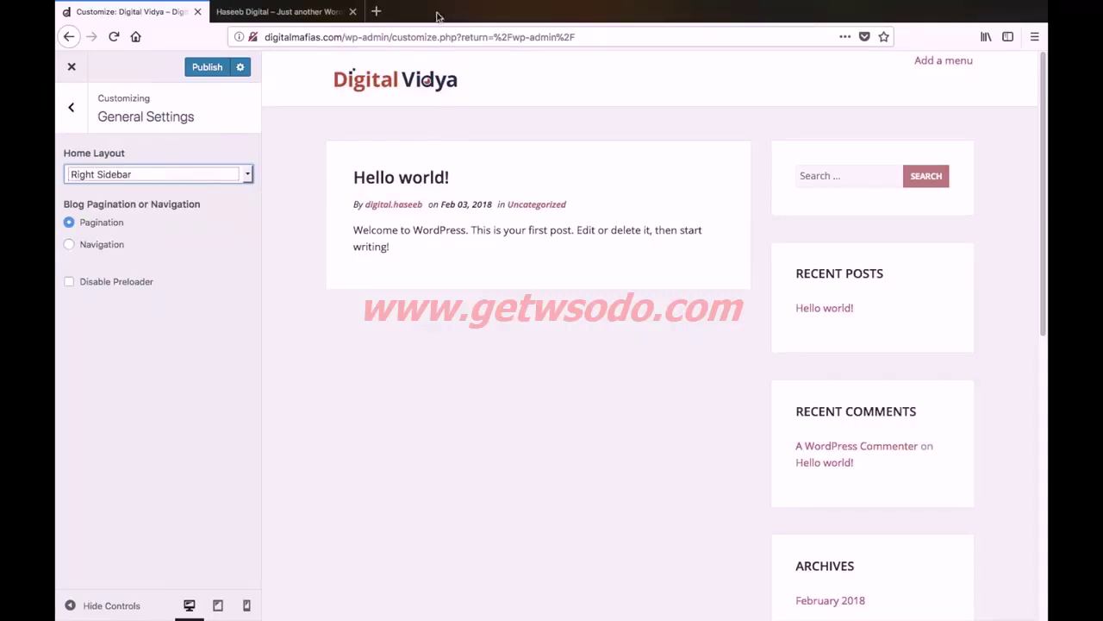
# - Open digitalvidya.com/blog in a new browser tab and examine the blog's sidebar layout and the pagination below its posts
pyautogui.click(376, 12)
pyautogui.write('digitalvidya.com/')
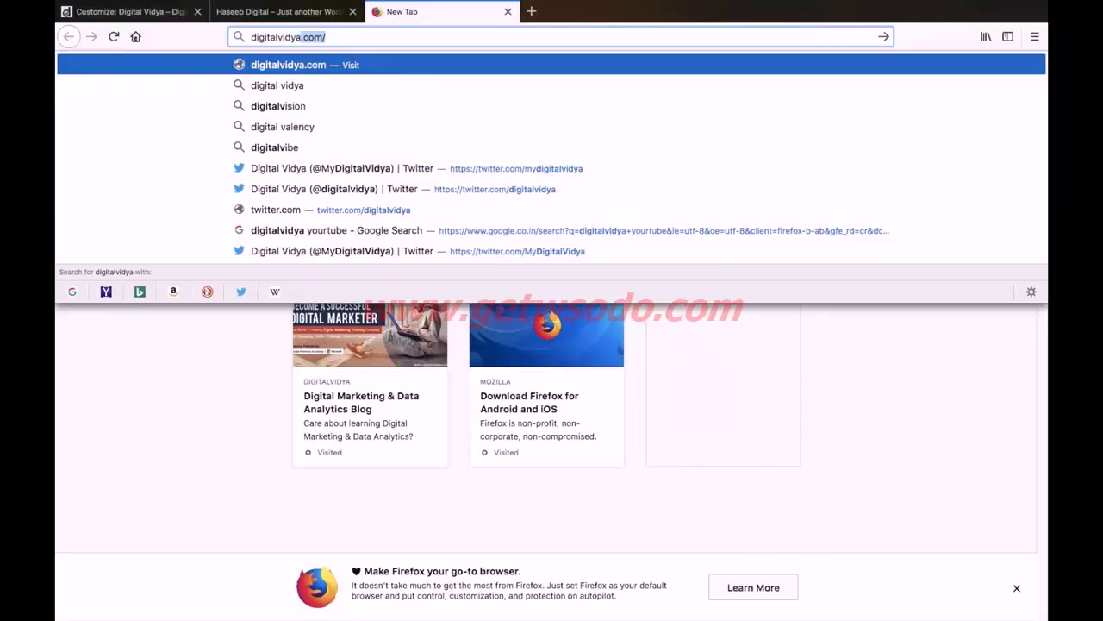
pyautogui.press('Right')
pyautogui.write('blog')
pyautogui.press('Return')
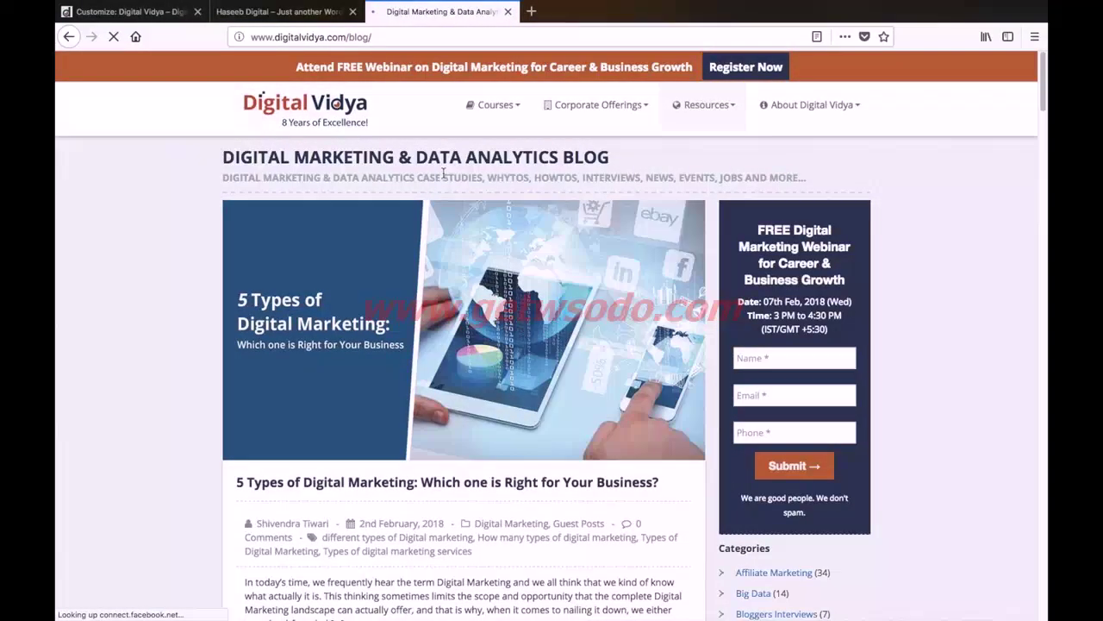
pyautogui.scroll(-15, 442, 173)
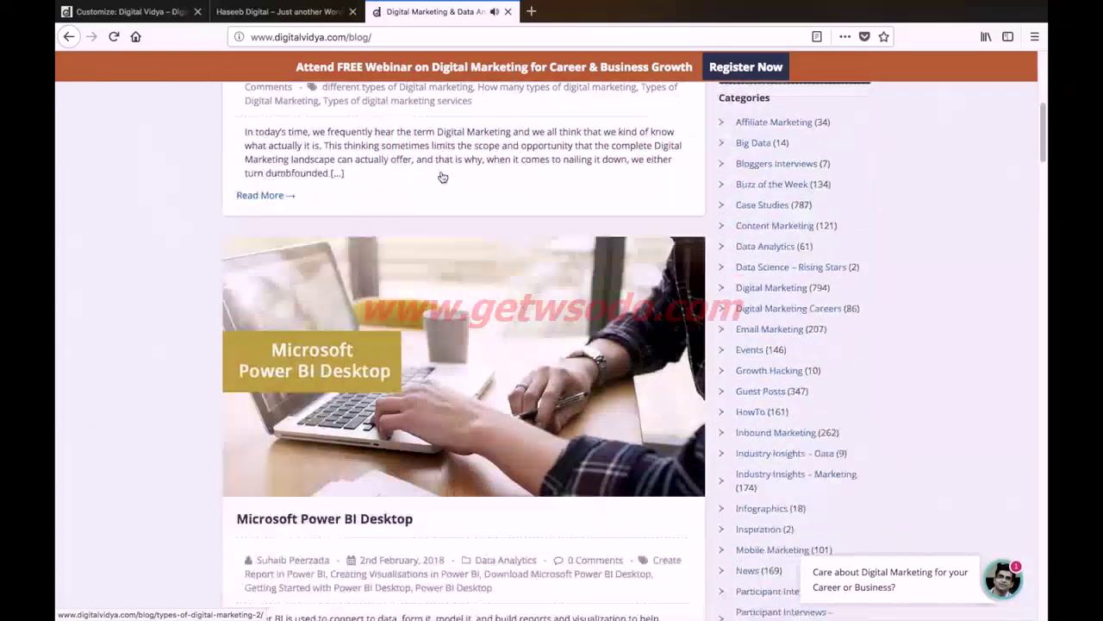
pyautogui.scroll(-20, 441, 176)
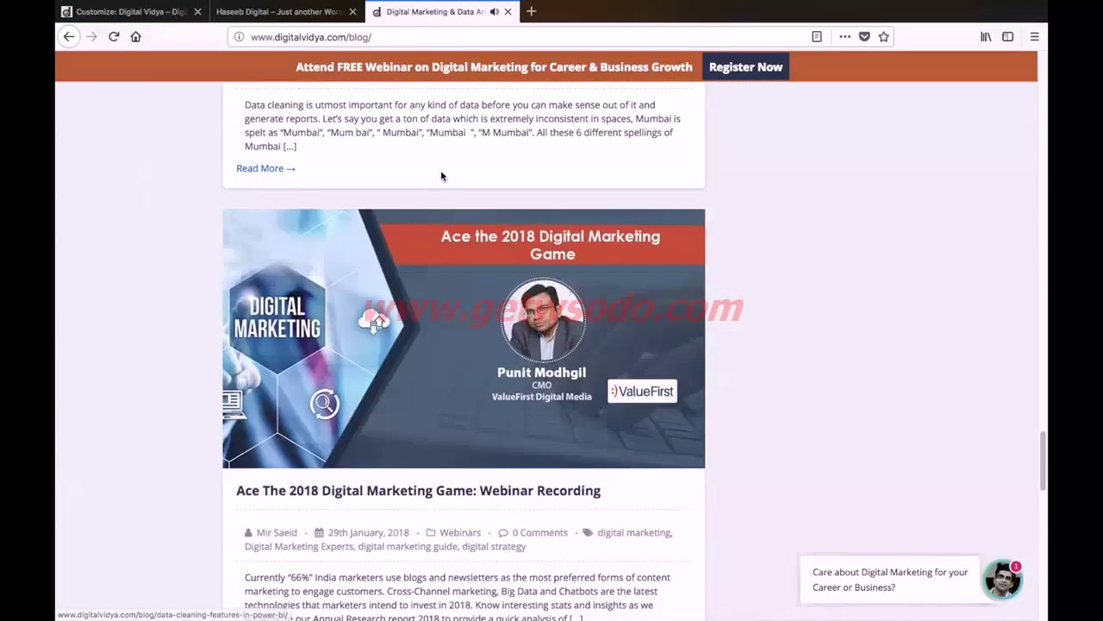
pyautogui.scroll(-5, 441, 176)
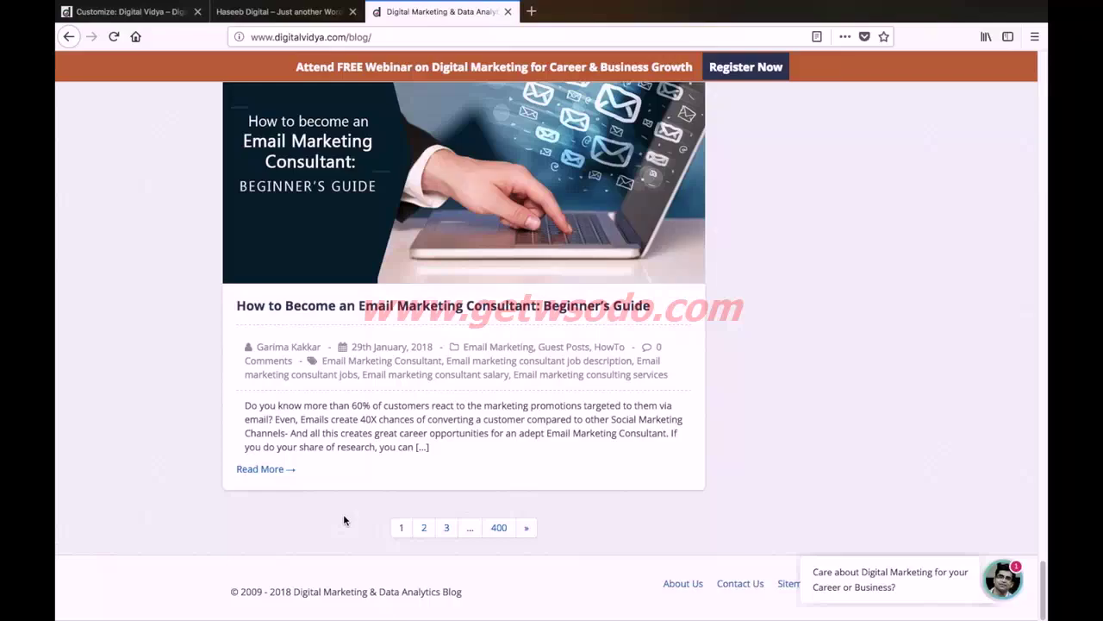
# - Return to the site customizer, publish the home layout change and leave the General Settings
pyautogui.click(314, 12)
pyautogui.click(127, 12)
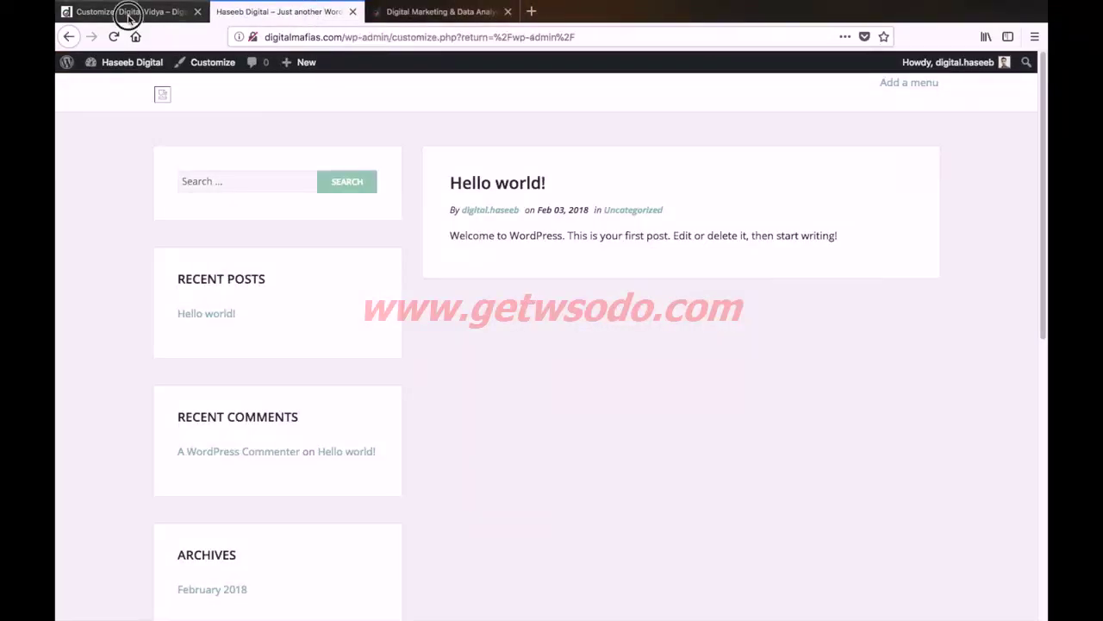
pyautogui.click(209, 71)
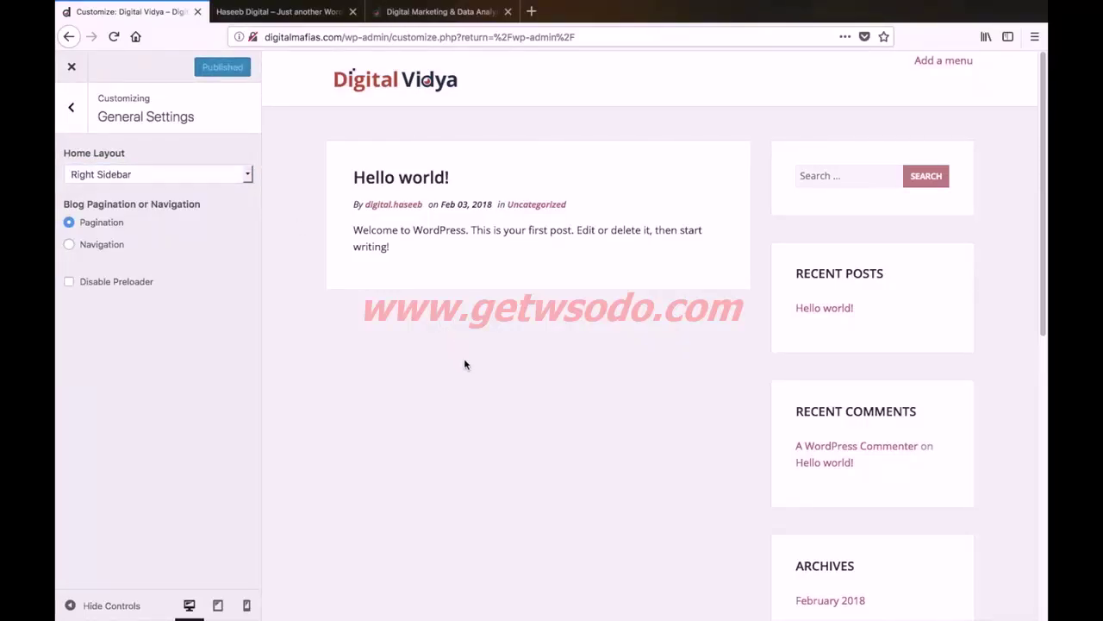
pyautogui.click(74, 109)
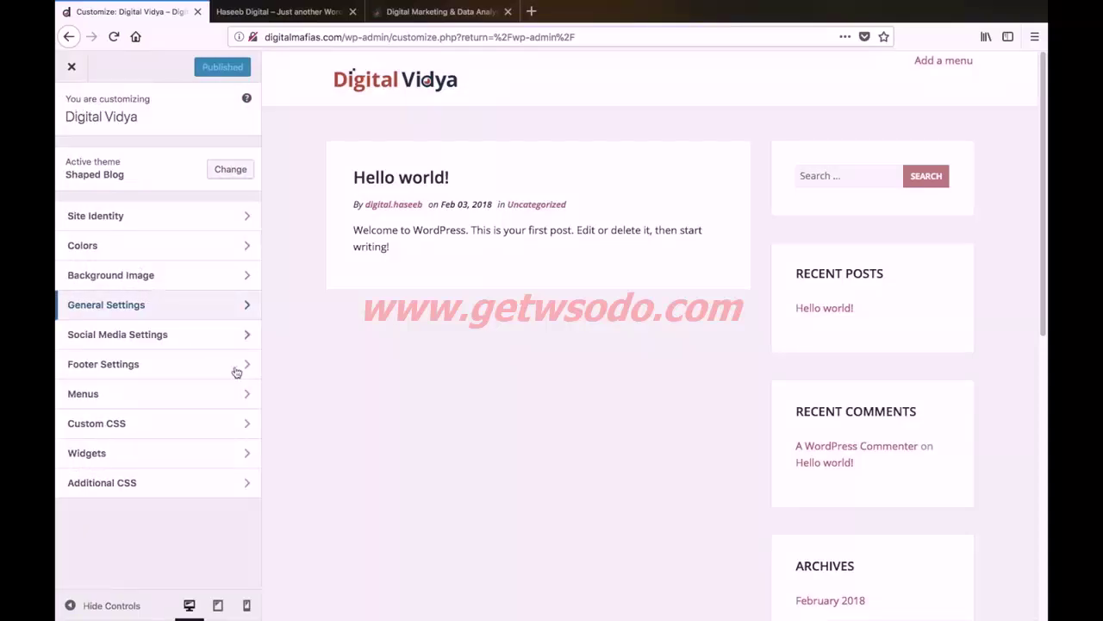
pyautogui.click(154, 339)
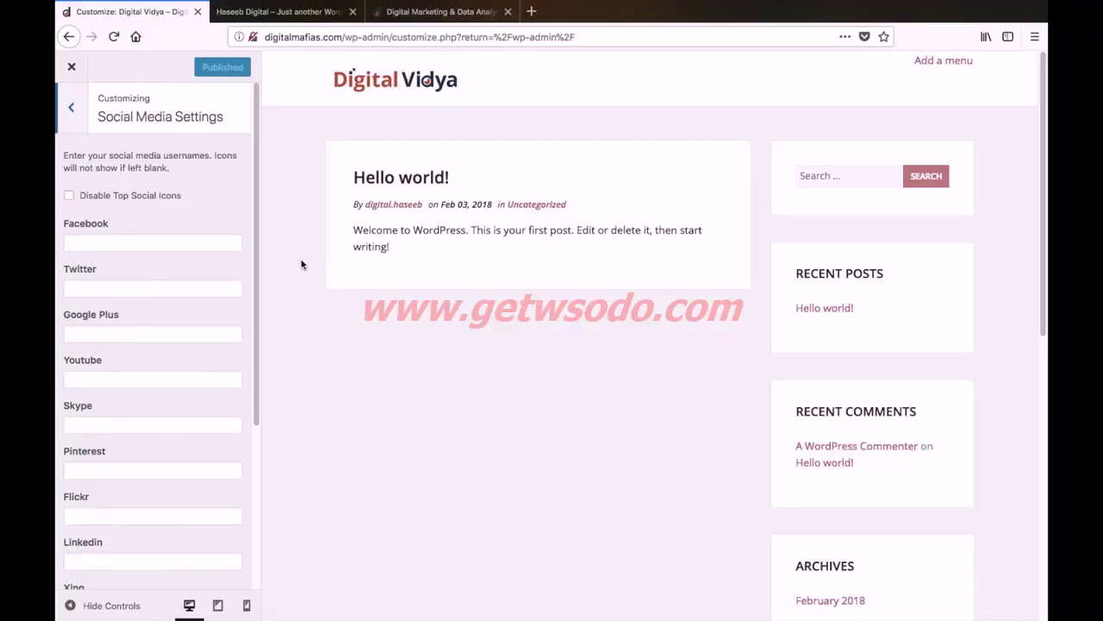
pyautogui.click(476, 17)
pyautogui.click(467, 32)
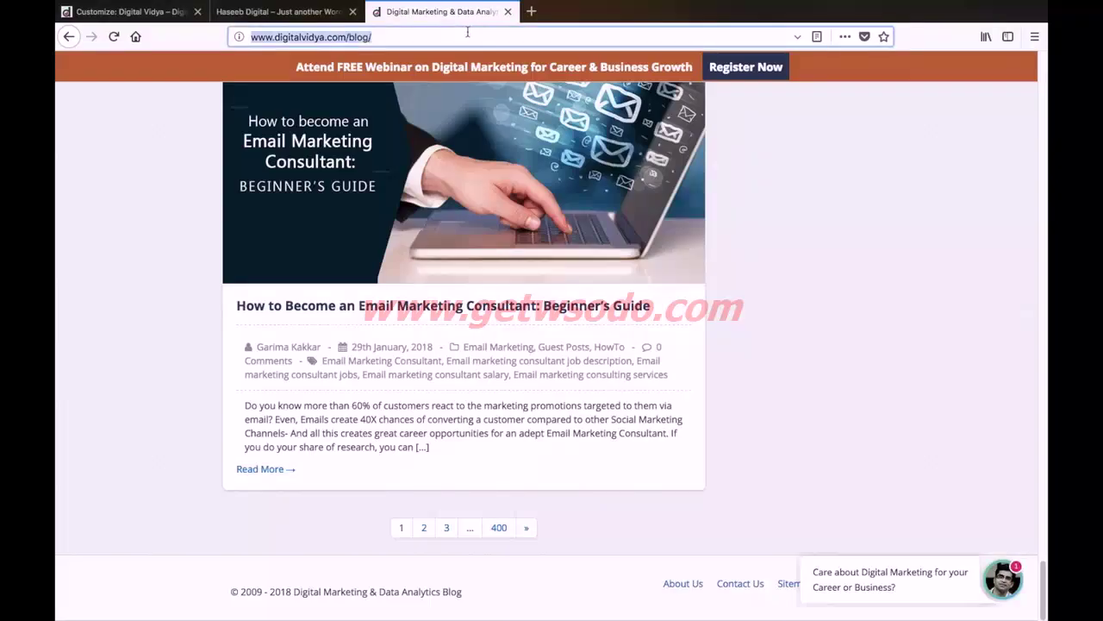
pyautogui.write('facebook.com/digi')
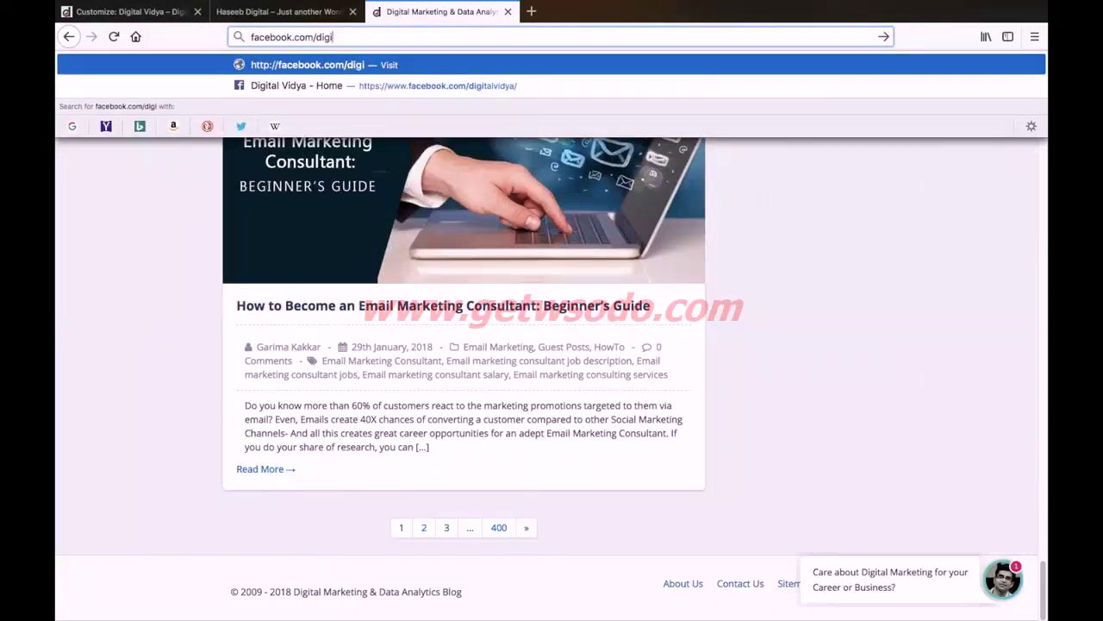
pyautogui.click(462, 84)
pyautogui.rightClick(395, 37)
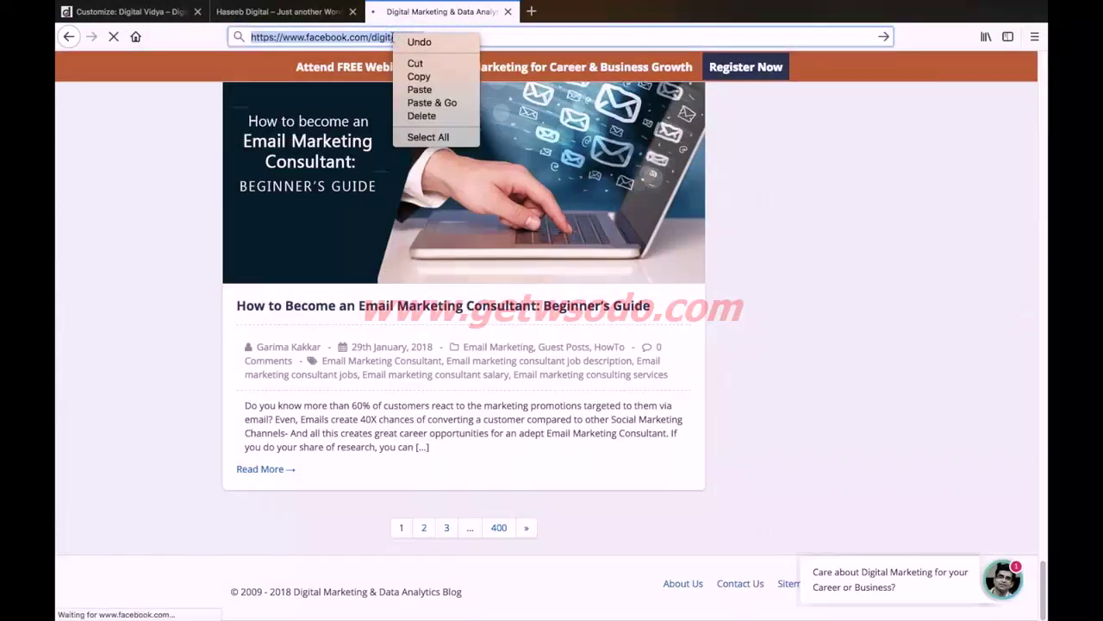
pyautogui.click(434, 76)
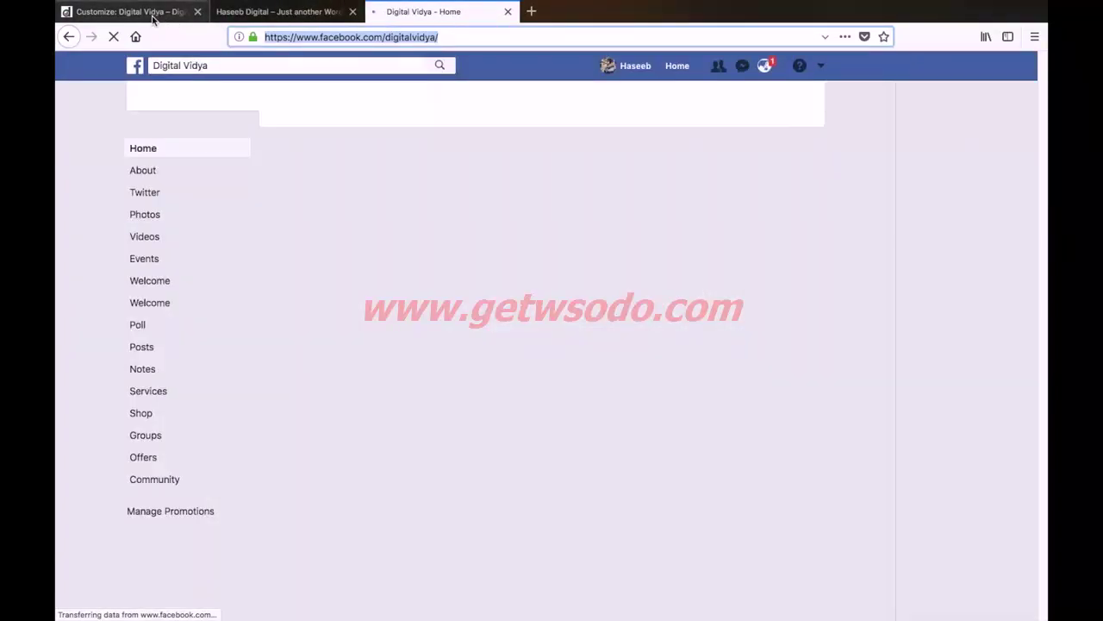
pyautogui.click(129, 12)
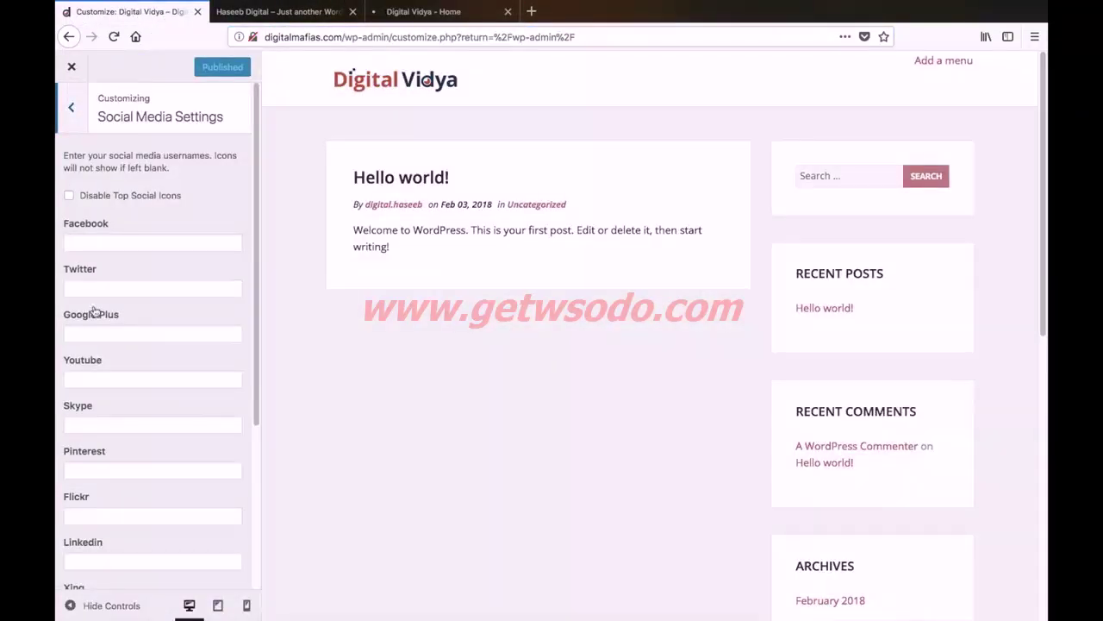
pyautogui.click(131, 242)
pyautogui.hotkey('ctrl', 'v')
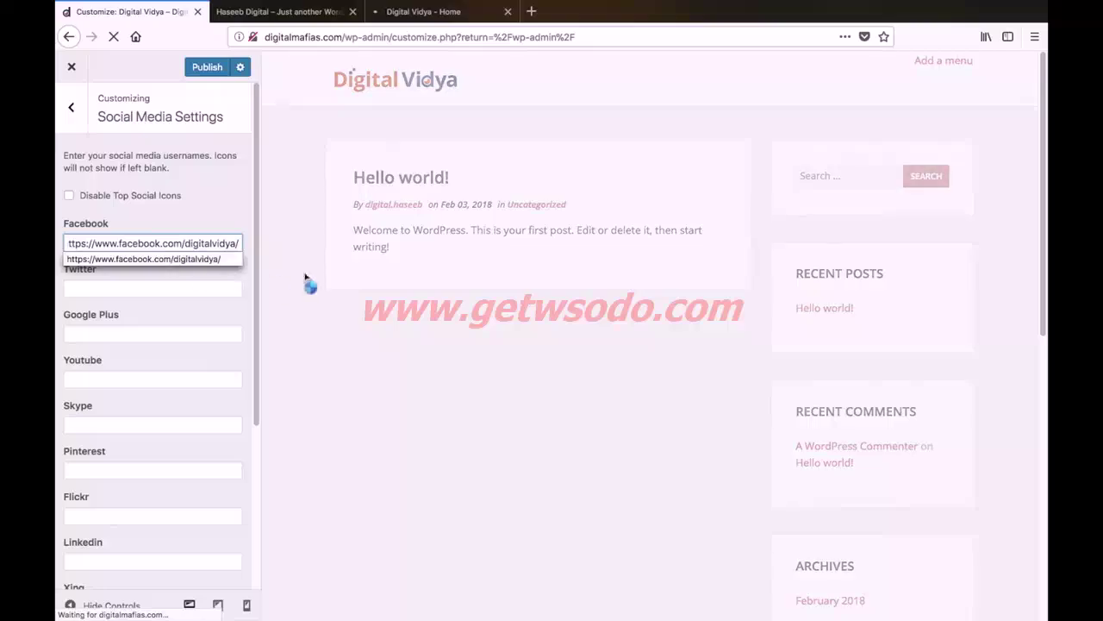
pyautogui.click(420, 12)
pyautogui.click(389, 36)
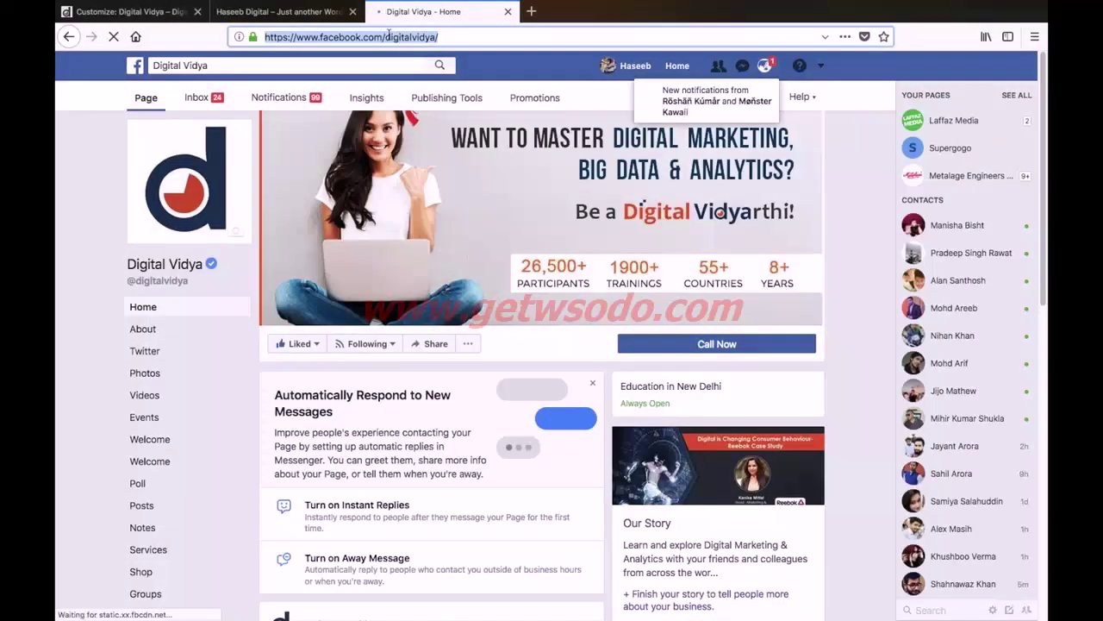
pyautogui.write('twitter.com/my')
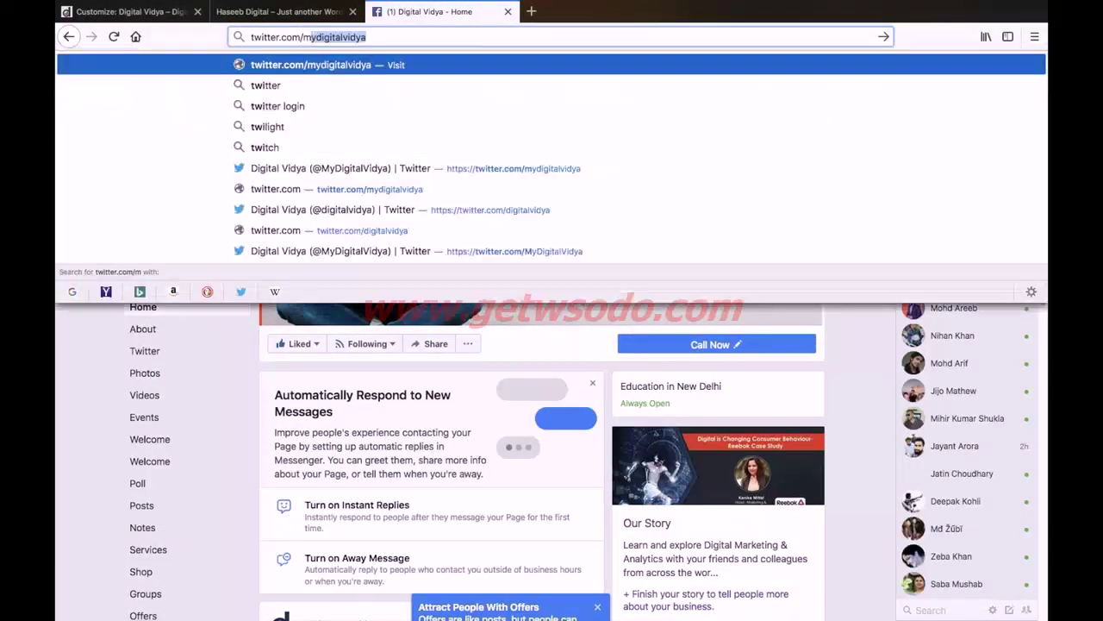
pyautogui.press('Return')
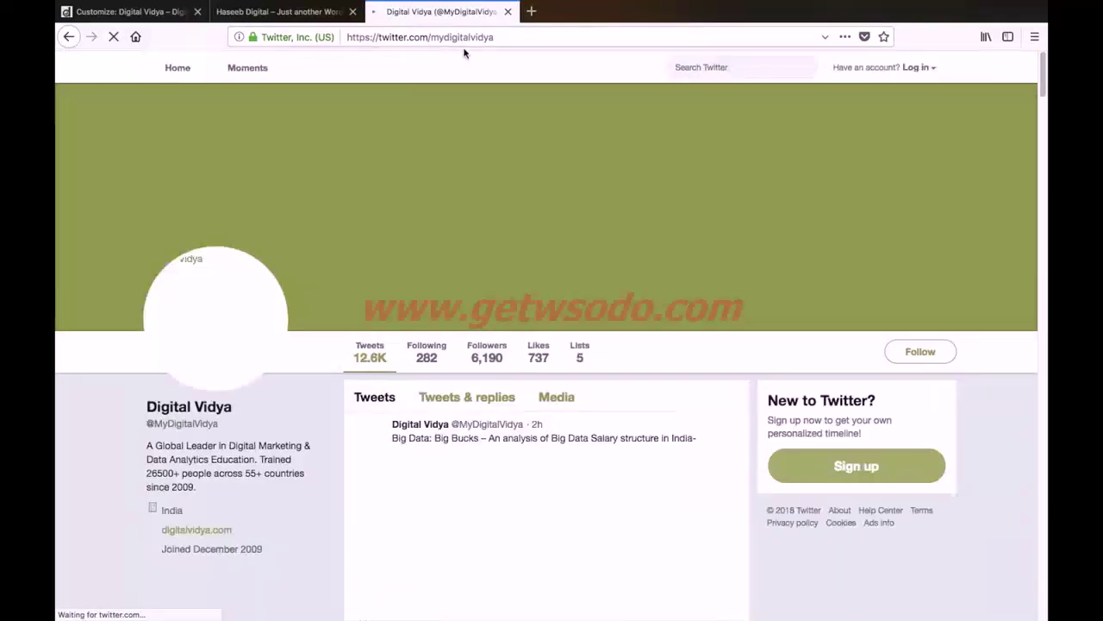
pyautogui.rightClick(462, 36)
pyautogui.click(484, 74)
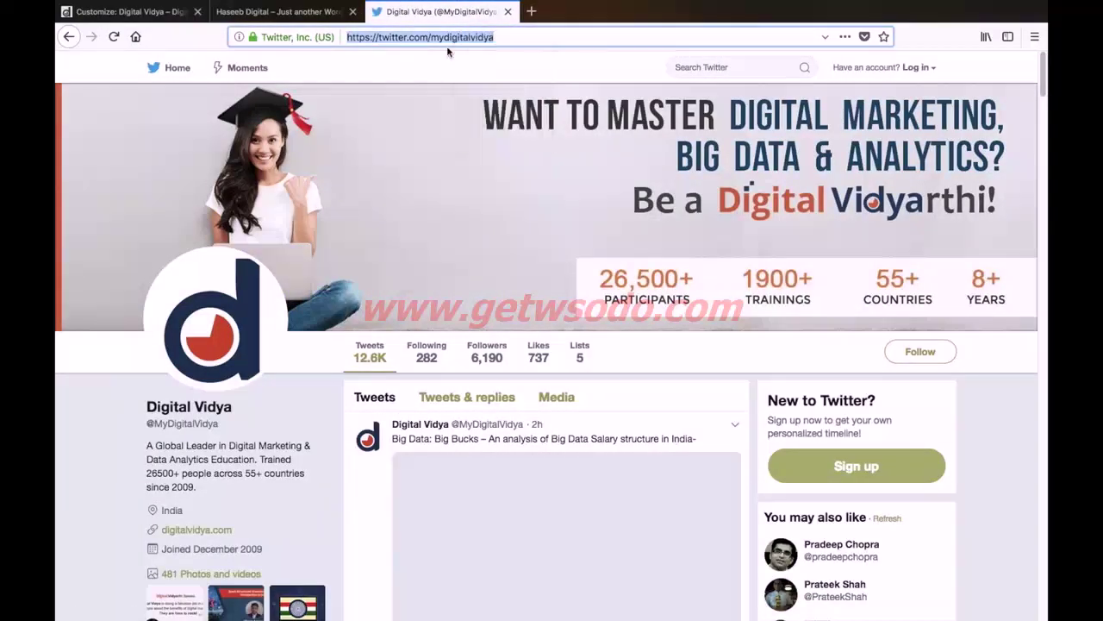
pyautogui.click(128, 11)
pyautogui.click(111, 288)
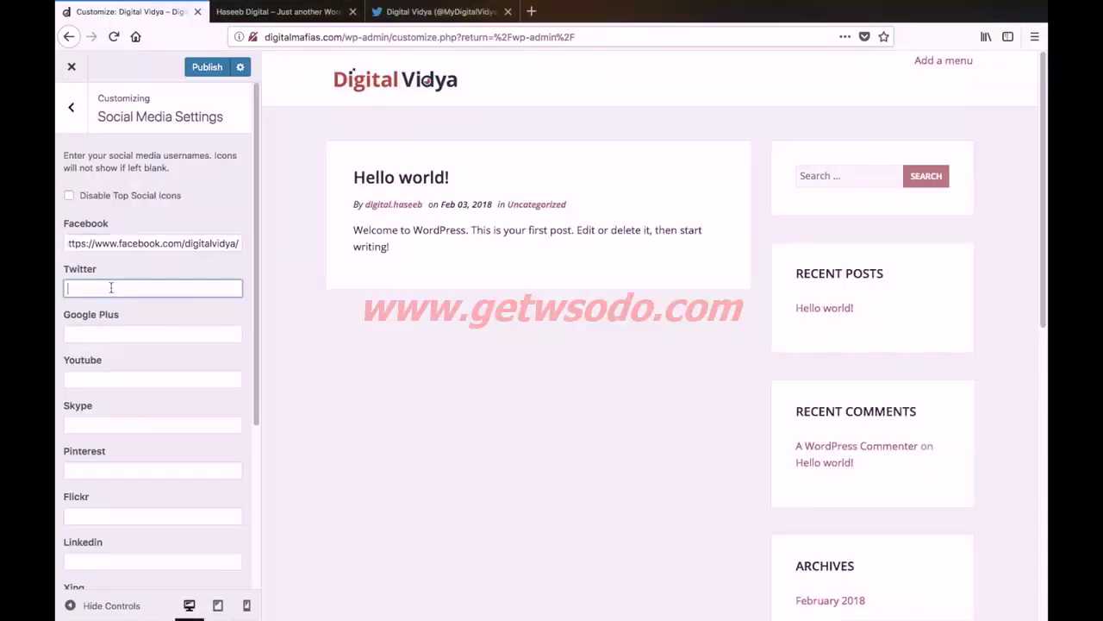
pyautogui.hotkey('ctrl', 'v')
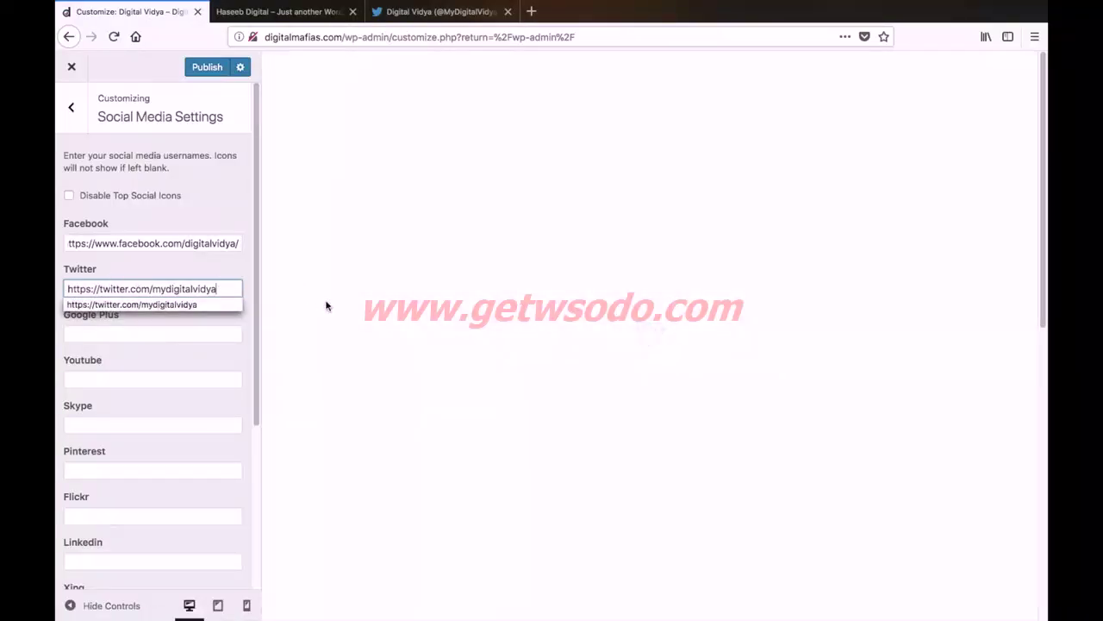
# - Check the social icons in the preview's footer, then publish the social links and leave the Social Media Settings
pyautogui.click(570, 350)
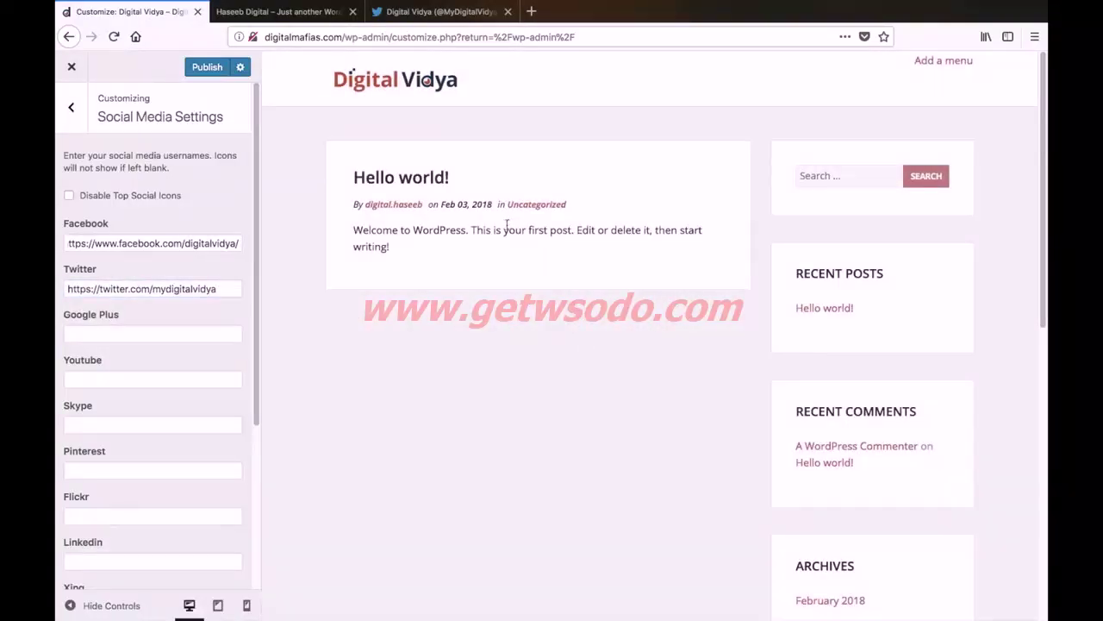
pyautogui.scroll(-10, 658, 283)
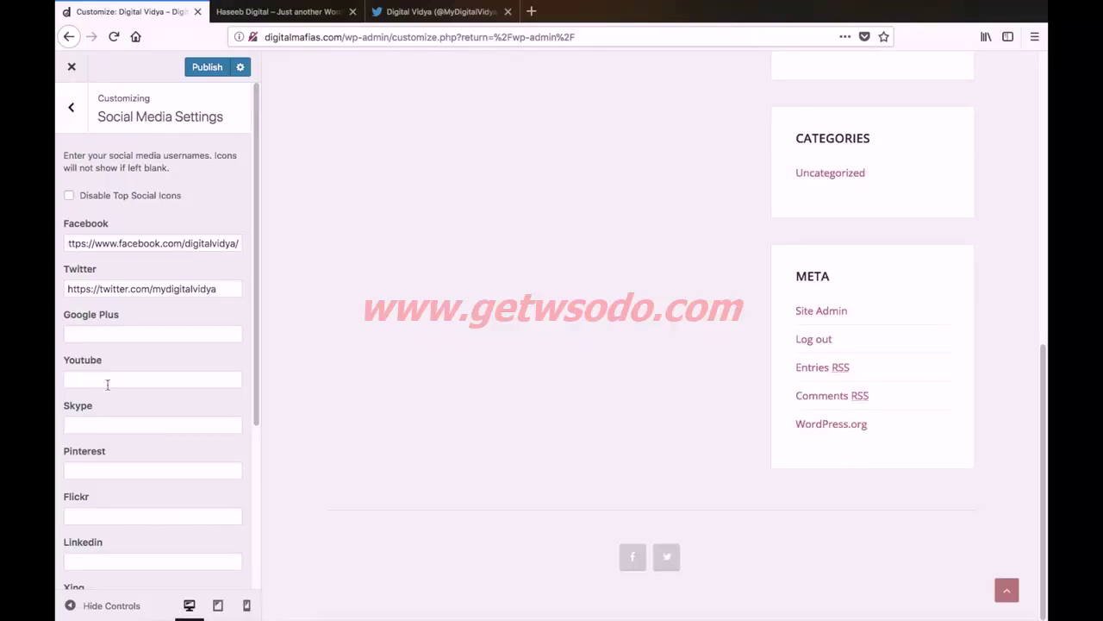
pyautogui.scroll(-4, 107, 406)
pyautogui.scroll(4, 110, 411)
pyautogui.click(198, 69)
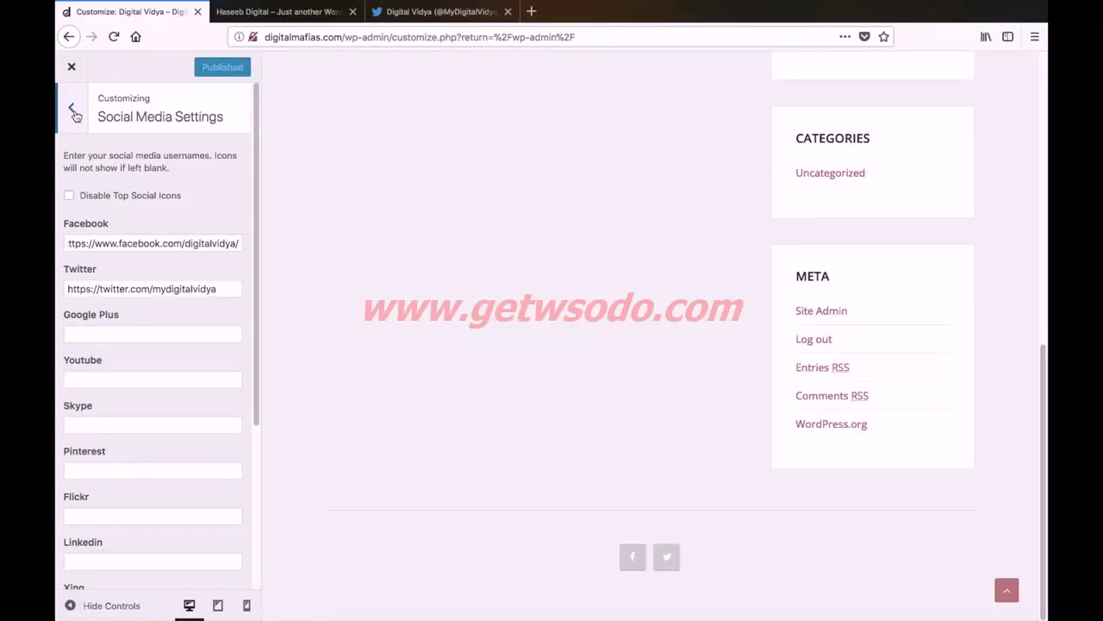
pyautogui.click(73, 109)
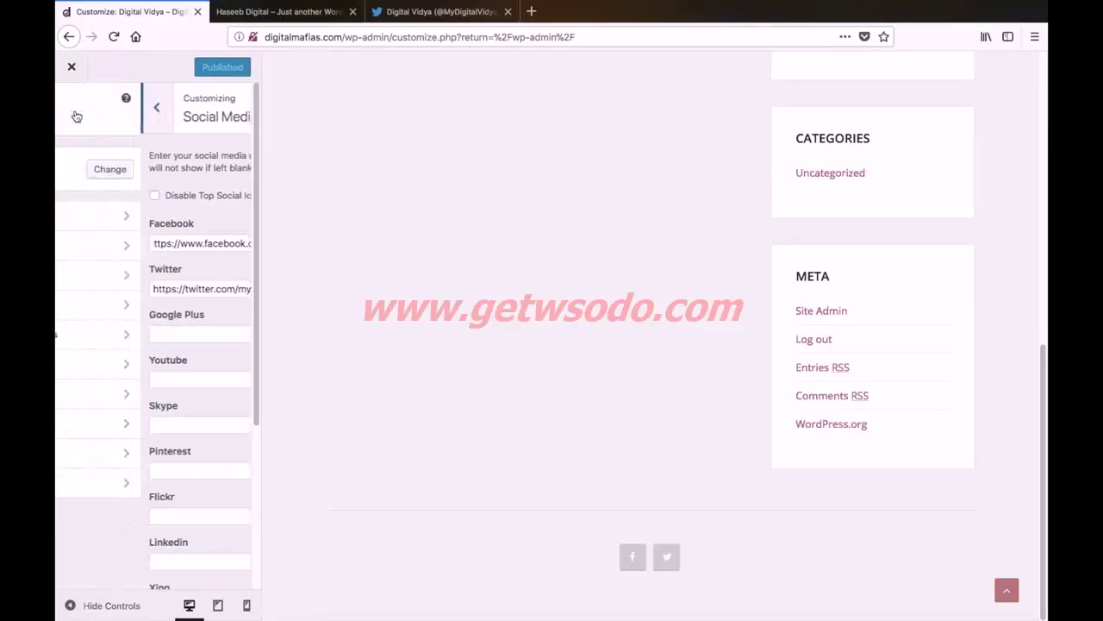
# - Open the Footer Settings and start the footer copyright text with "Copyright"
pyautogui.click(127, 363)
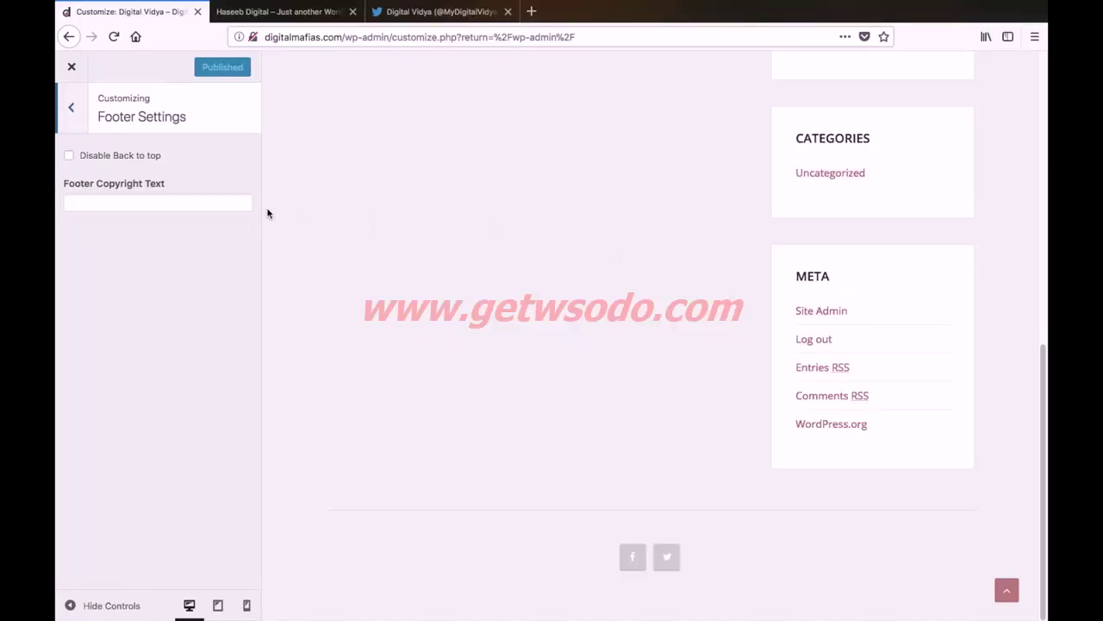
pyautogui.click(201, 200)
pyautogui.write('Copyright')
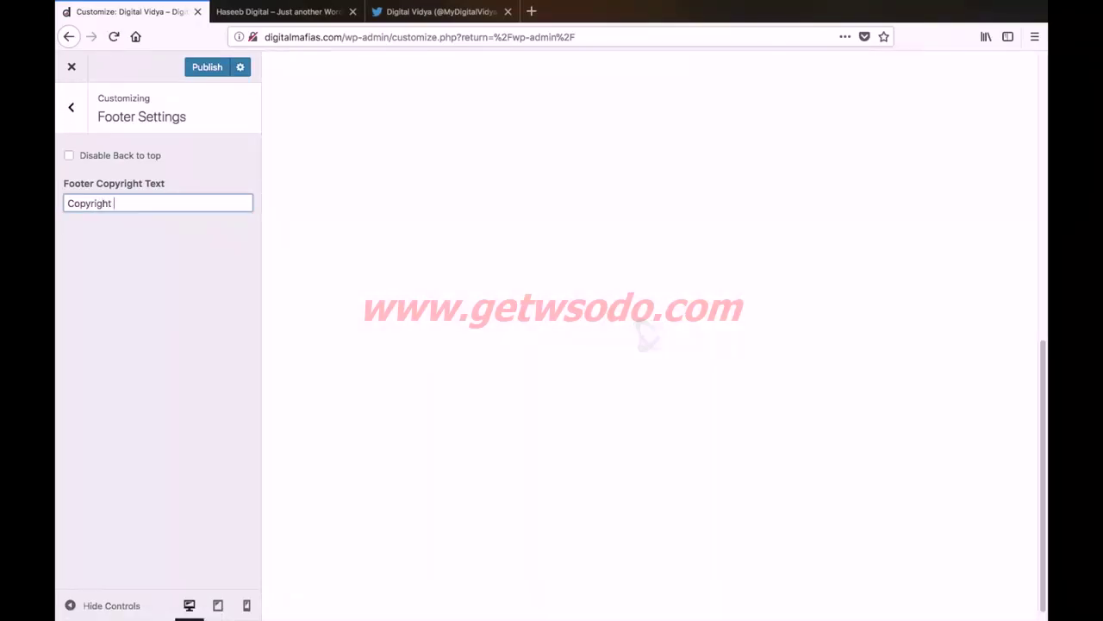
# - Search the web for "copyright symbol" in a new tab, copy the © character and append it to the footer copyright text
pyautogui.click(532, 13)
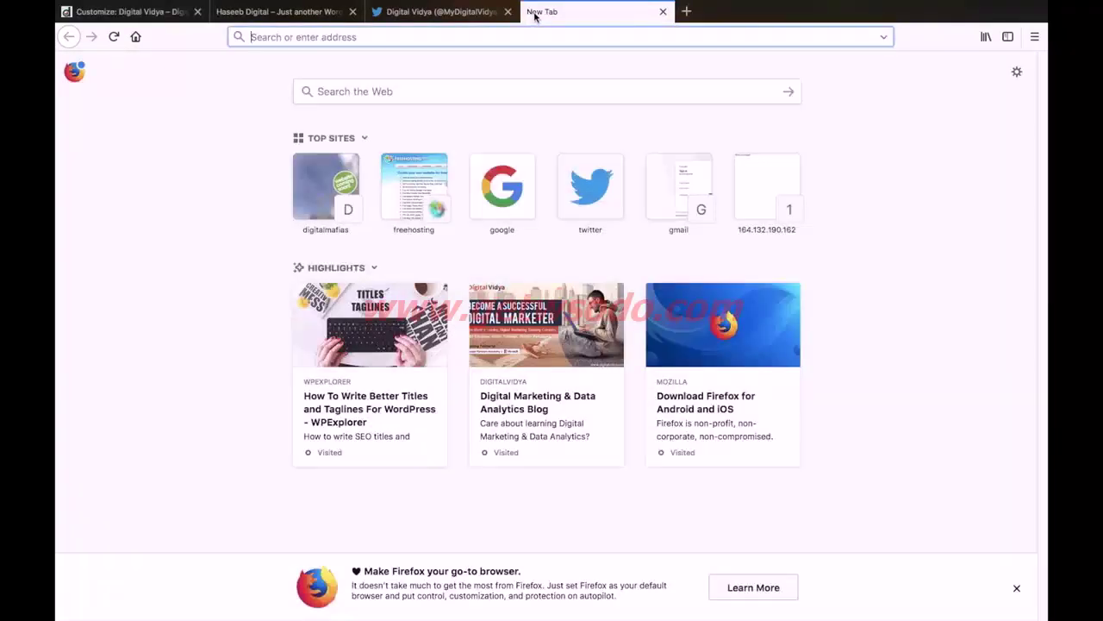
pyautogui.write('cop')
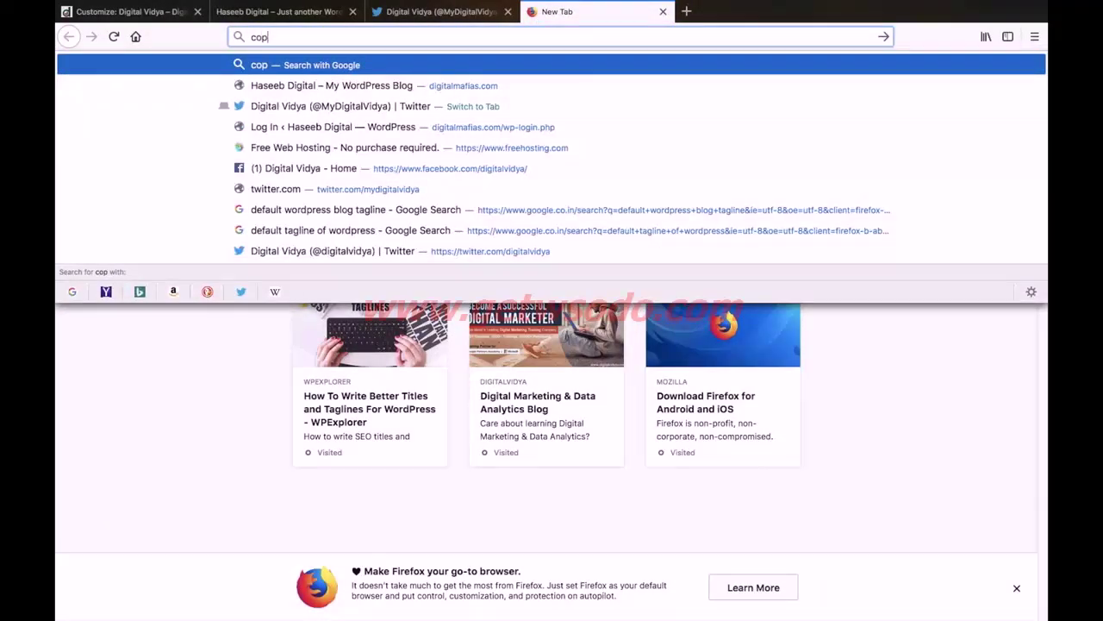
pyautogui.write('yright ')
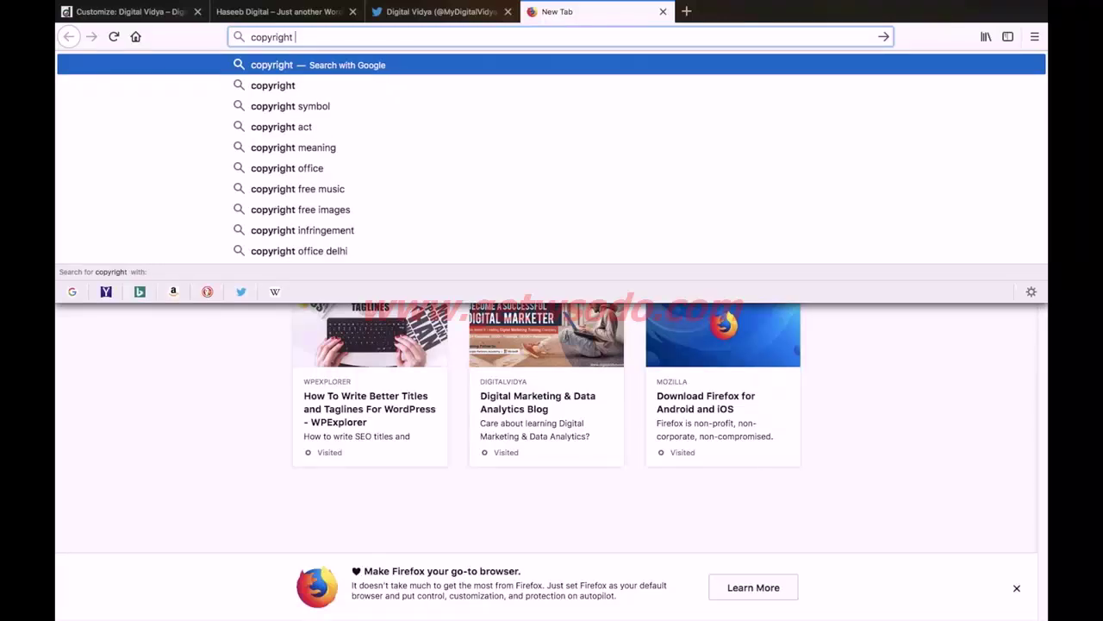
pyautogui.write('symbol')
pyautogui.press('Return')
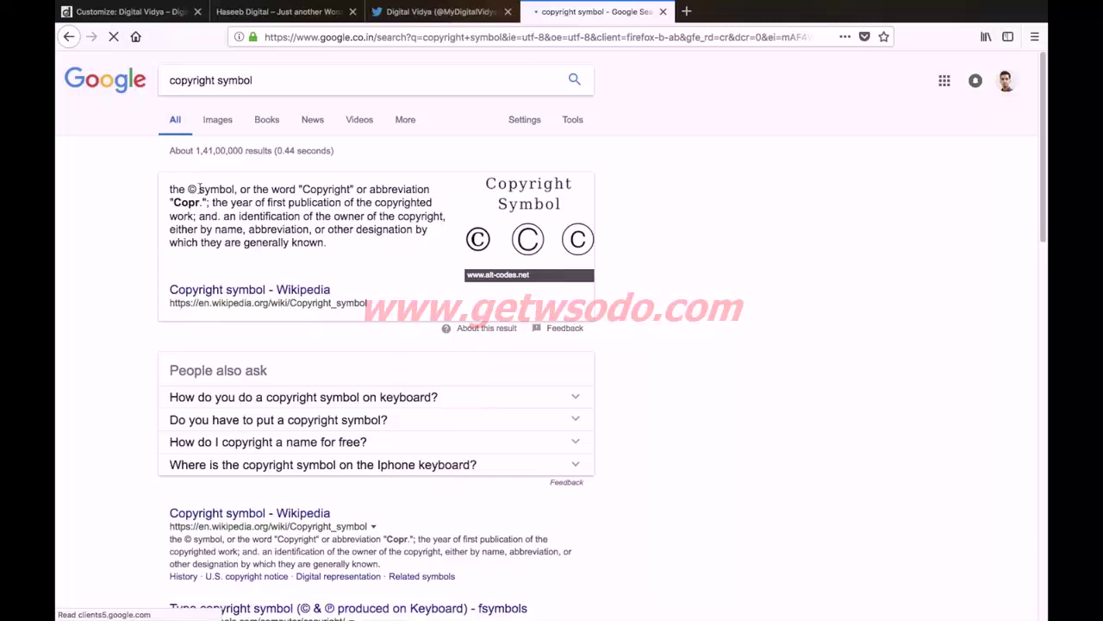
pyautogui.doubleClick(191, 189)
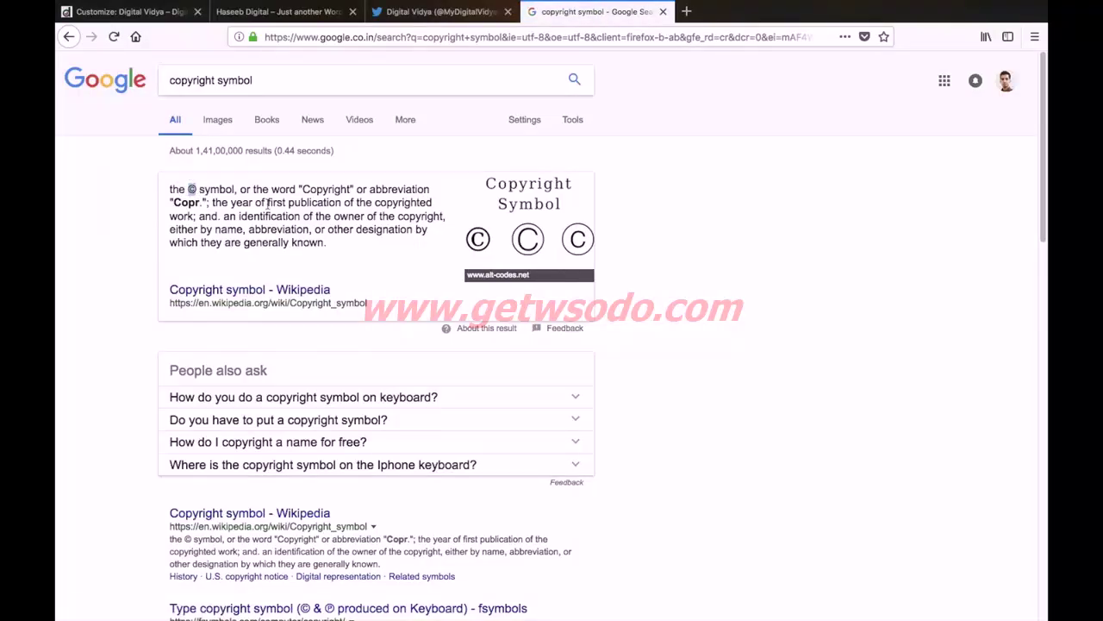
pyautogui.click(120, 13)
pyautogui.hotkey('ctrl', 'v')
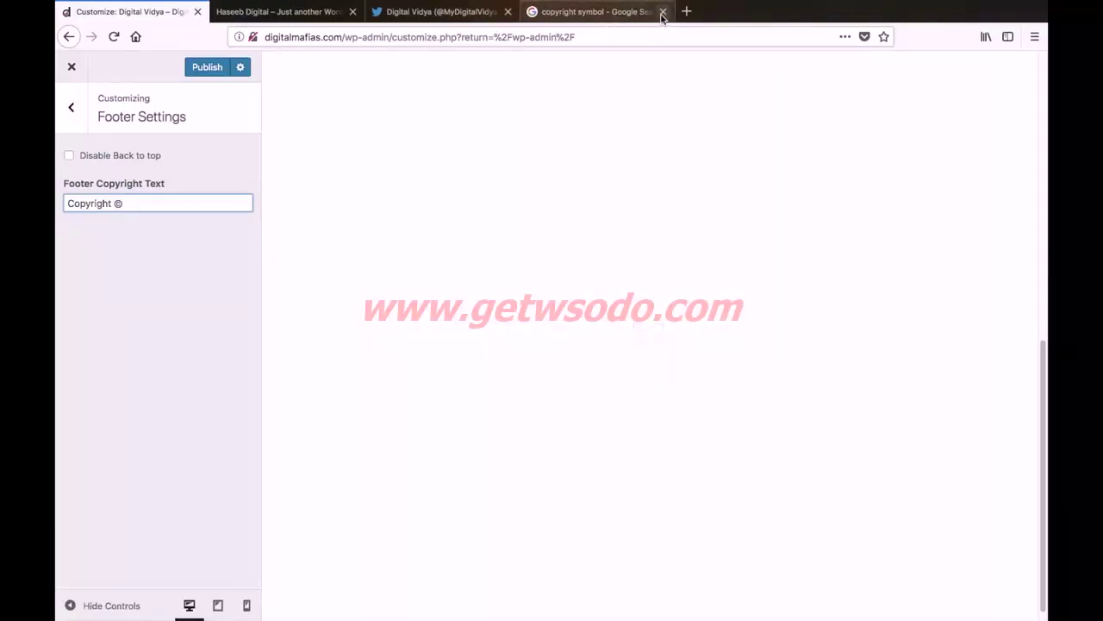
# - Complete the footer copyright text as "Copyright © 2018. All Rights Reserved." and publish it, leaving the Footer Settings
pyautogui.click(663, 12)
pyautogui.write('2018.')
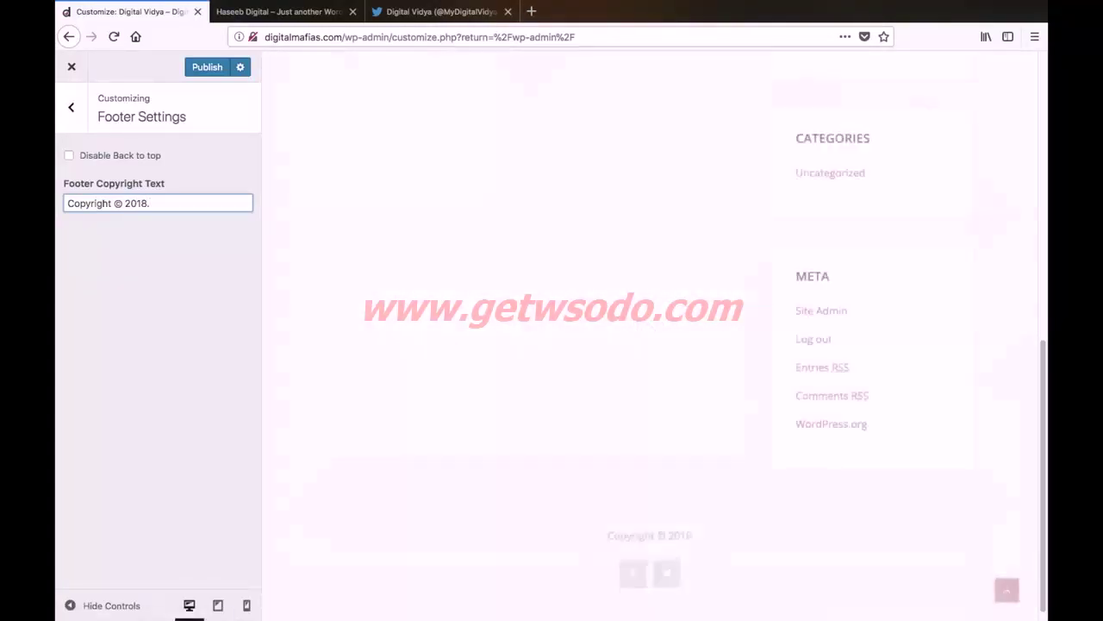
pyautogui.write(' All')
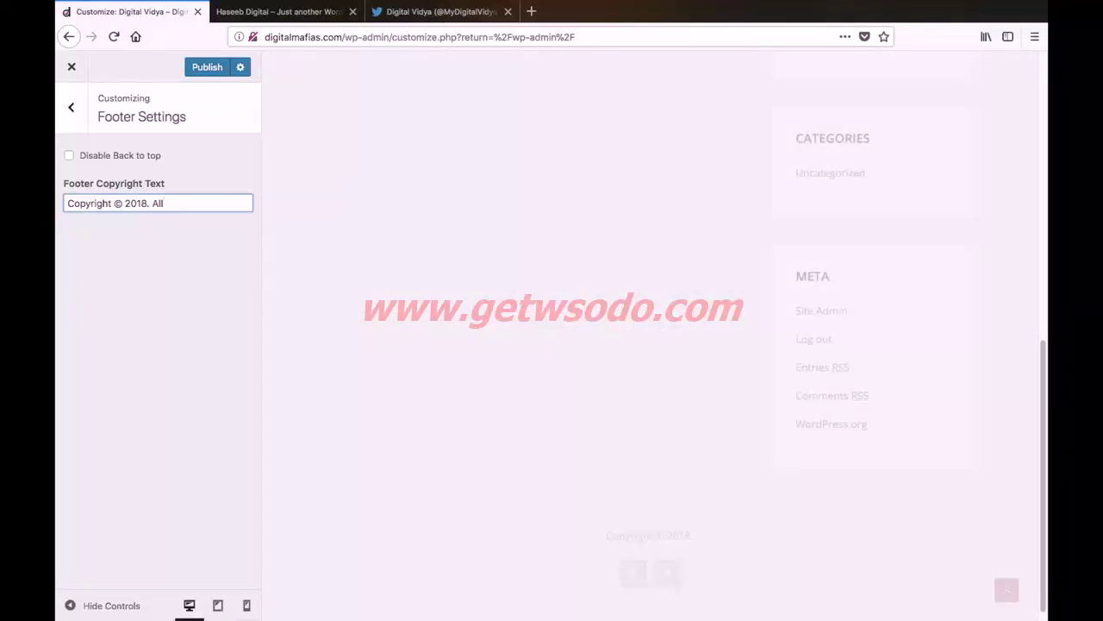
pyautogui.write(' Rights Reser')
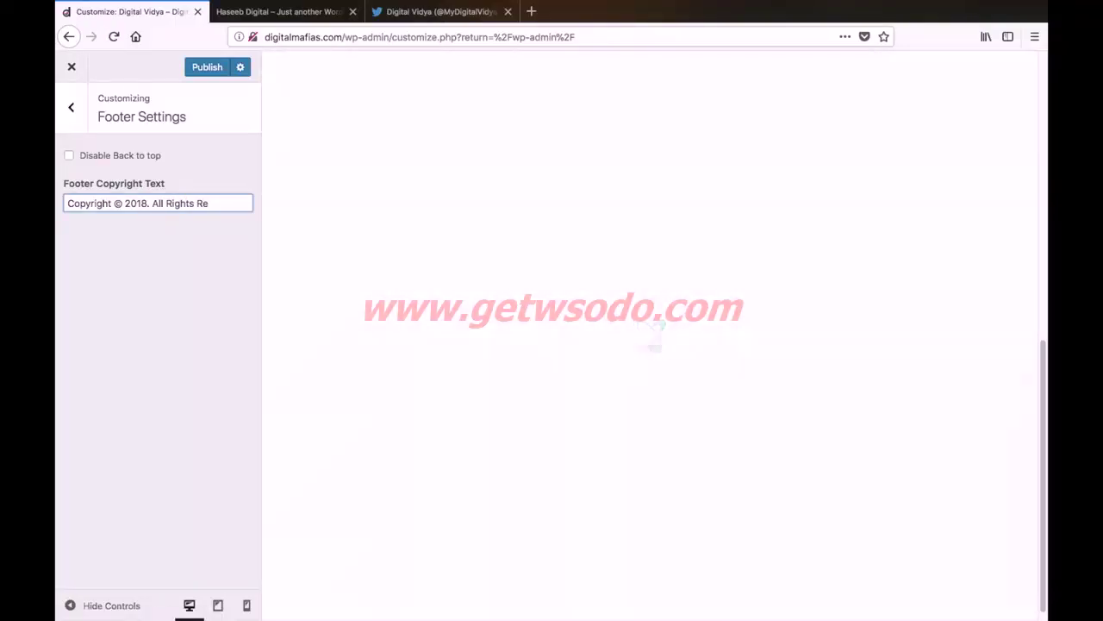
pyautogui.write('.')
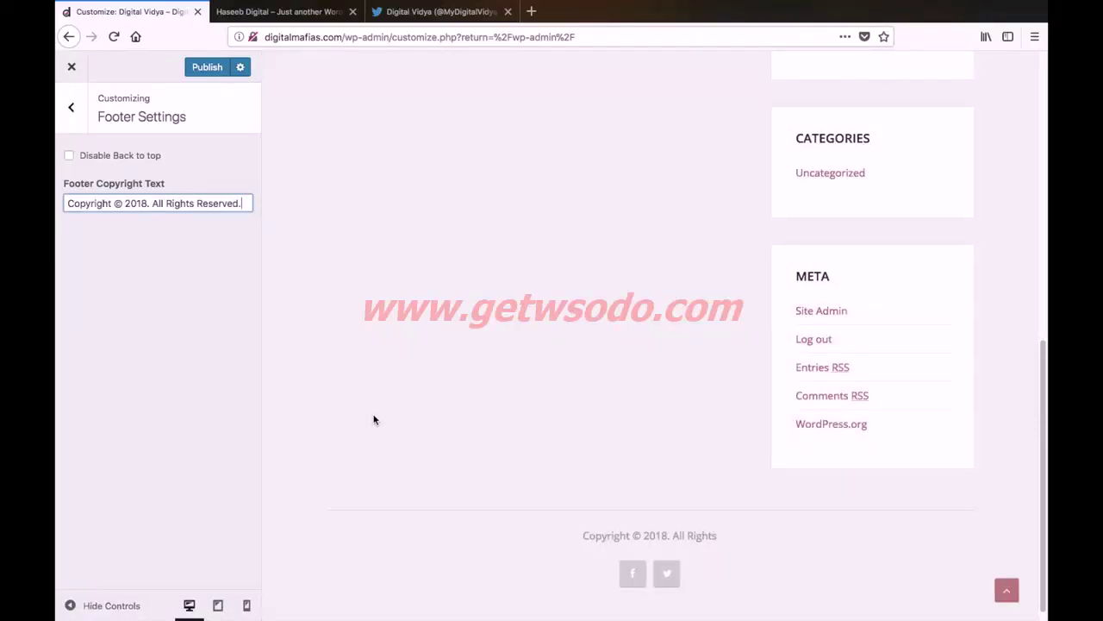
pyautogui.click(207, 67)
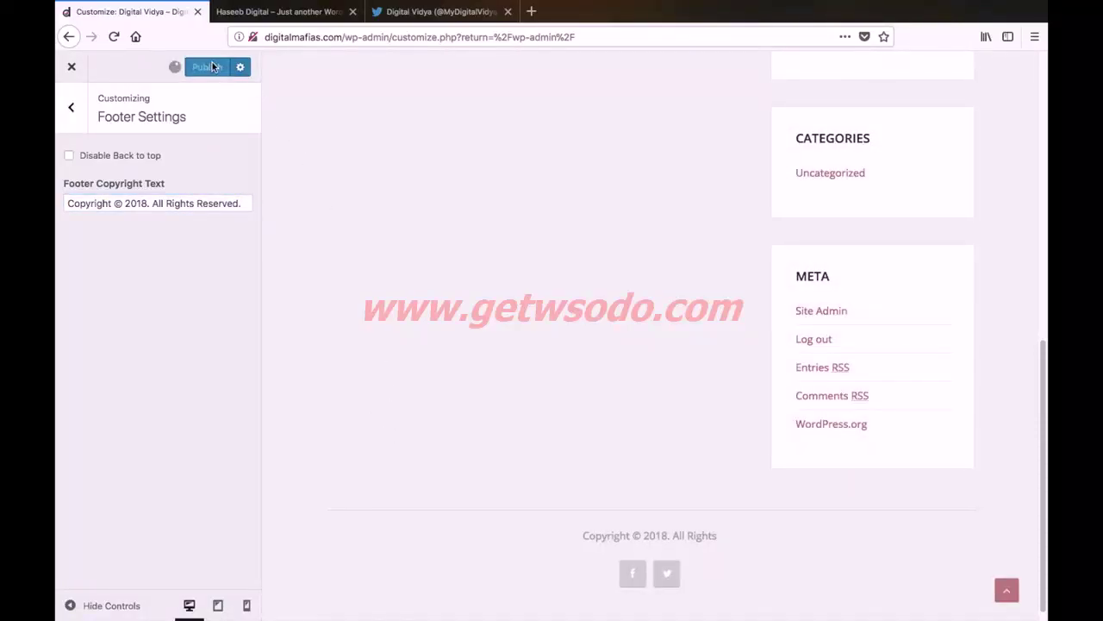
pyautogui.click(72, 110)
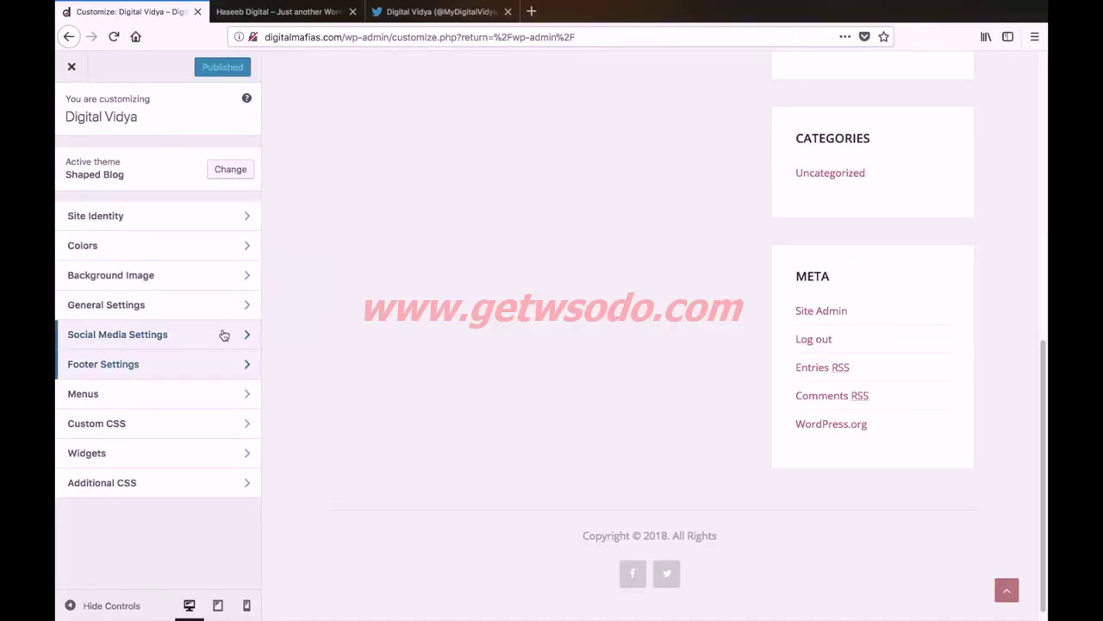
# - Create a new menu named "primary" and assign it to the Primary Menu location
pyautogui.click(178, 397)
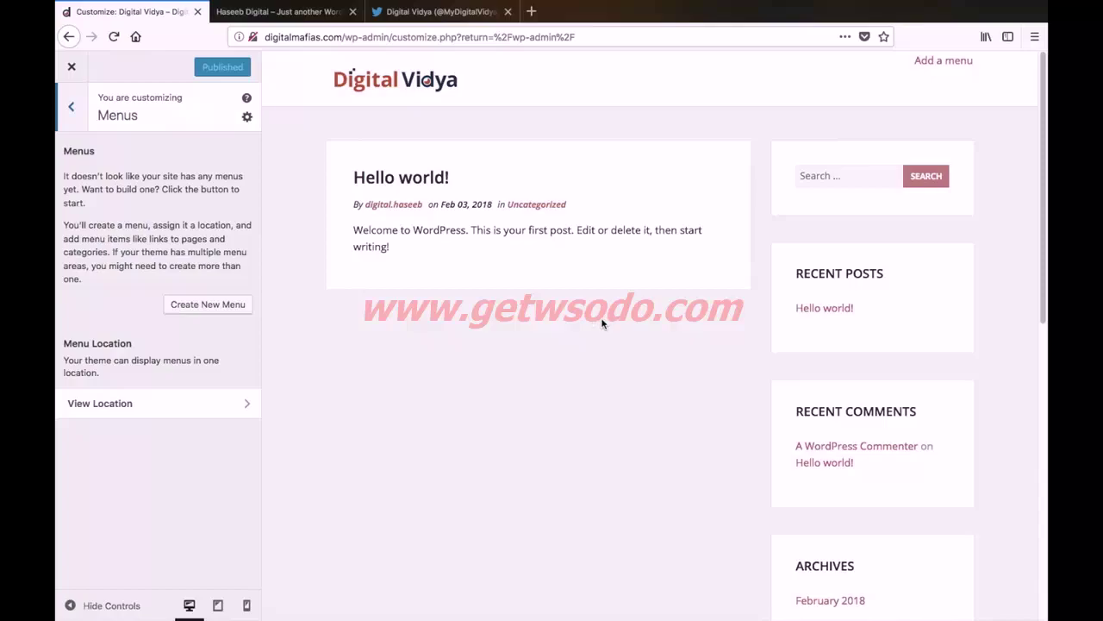
pyautogui.click(207, 305)
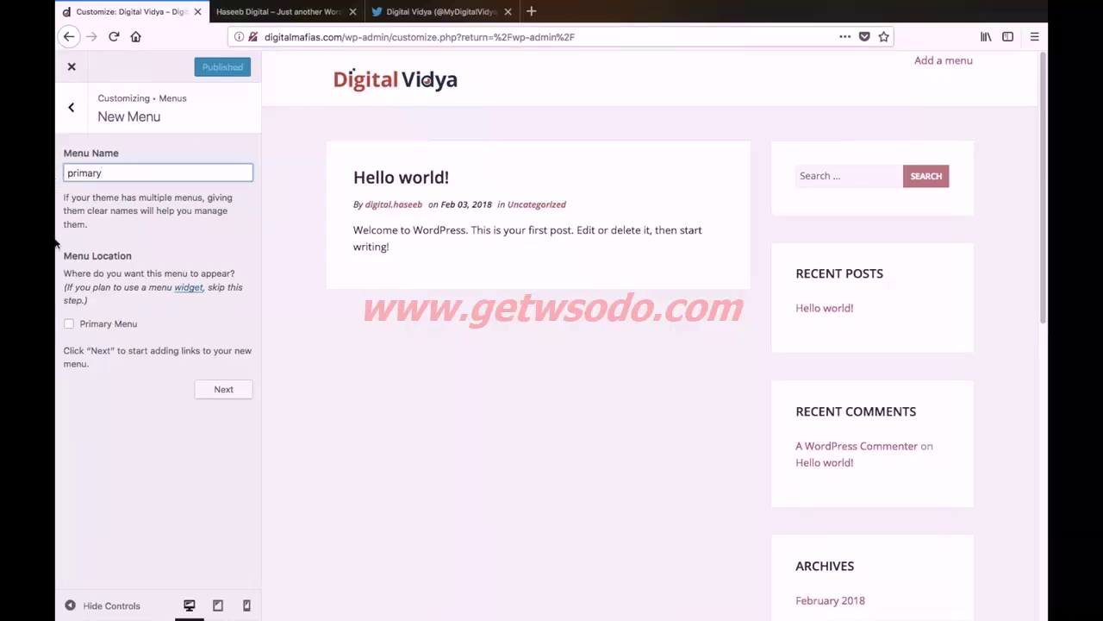
pyautogui.click(69, 325)
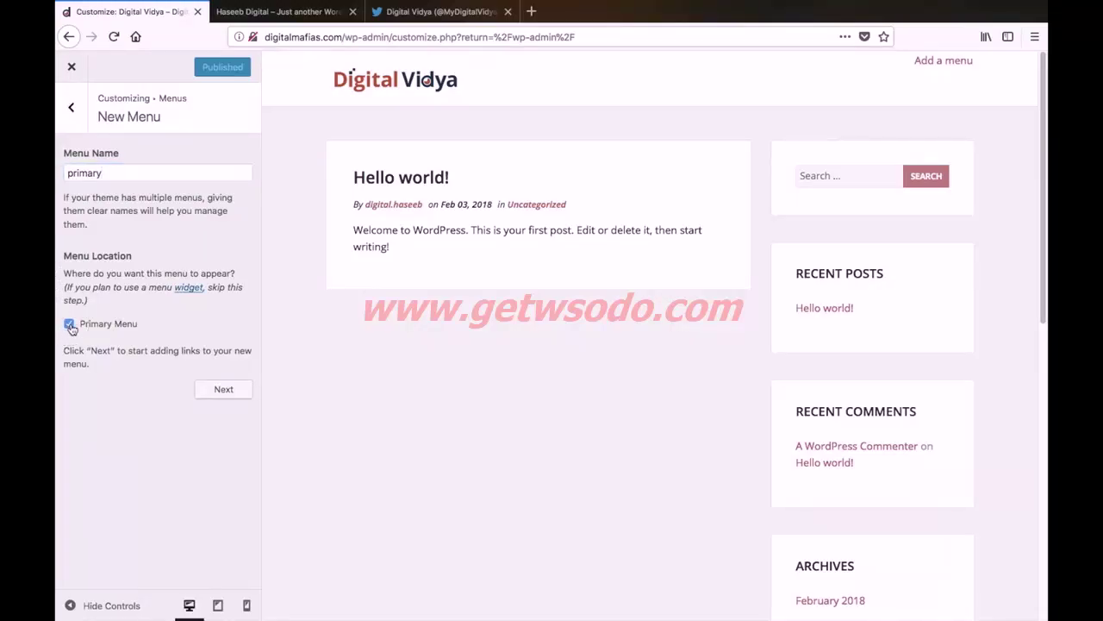
pyautogui.click(222, 392)
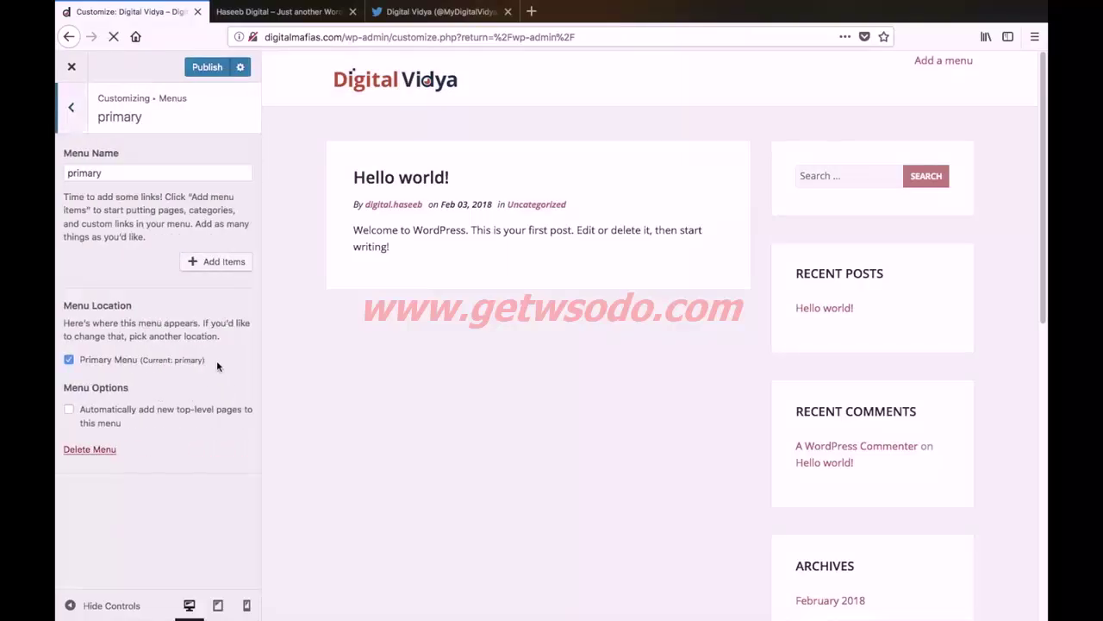
# - Add the Home and Sample Page items to the primary menu and publish it, returning to the main customizer list
pyautogui.click(231, 266)
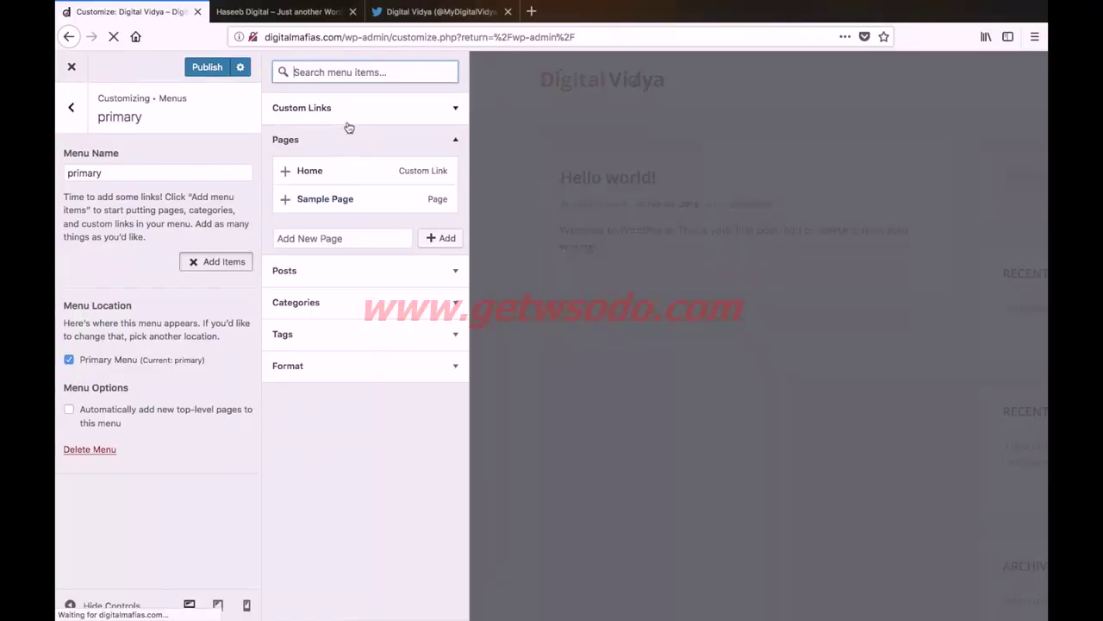
pyautogui.click(302, 172)
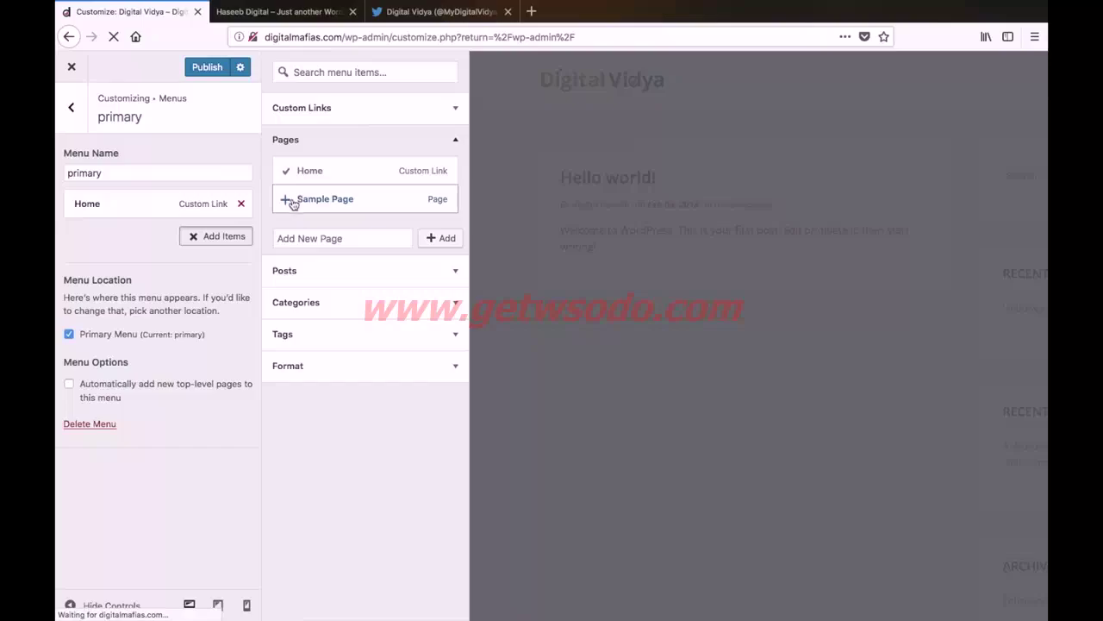
pyautogui.click(327, 205)
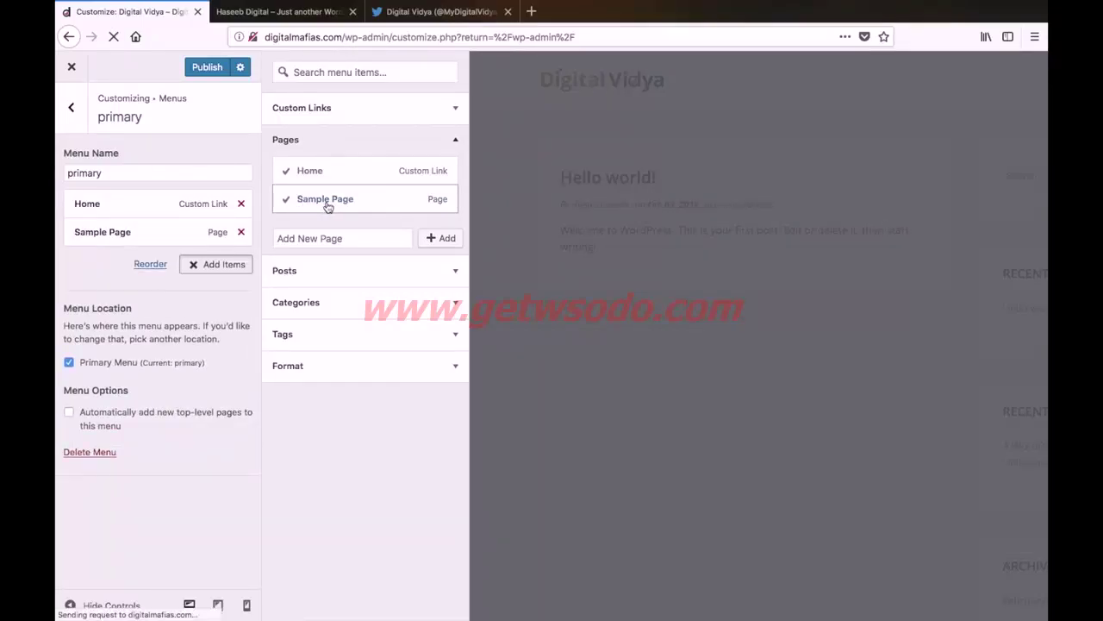
pyautogui.click(449, 273)
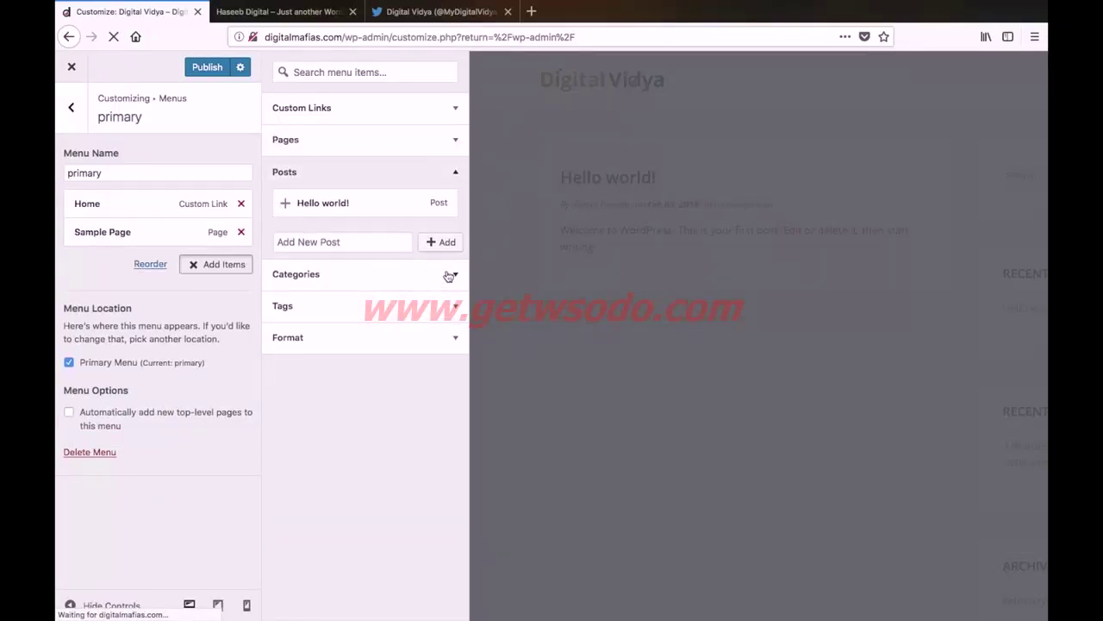
pyautogui.click(454, 173)
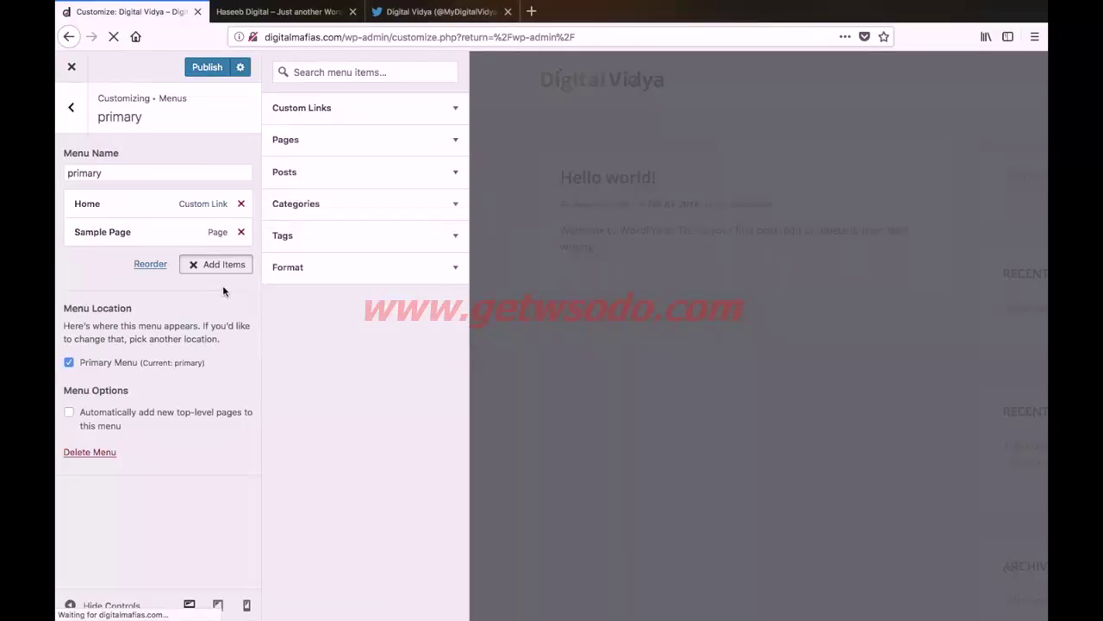
pyautogui.click(207, 67)
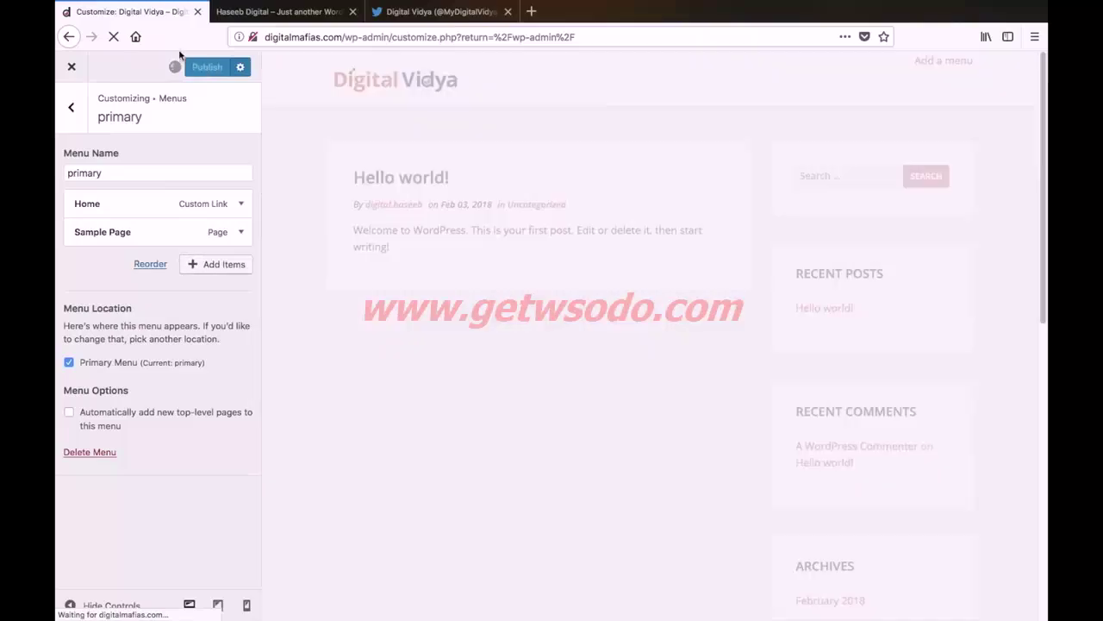
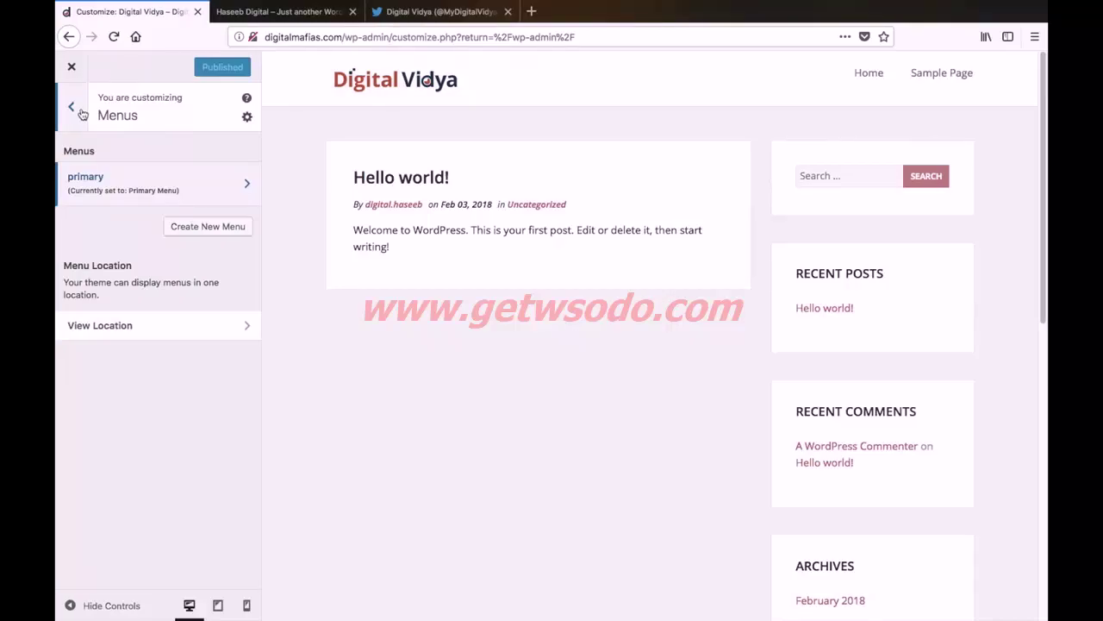
pyautogui.click(73, 107)
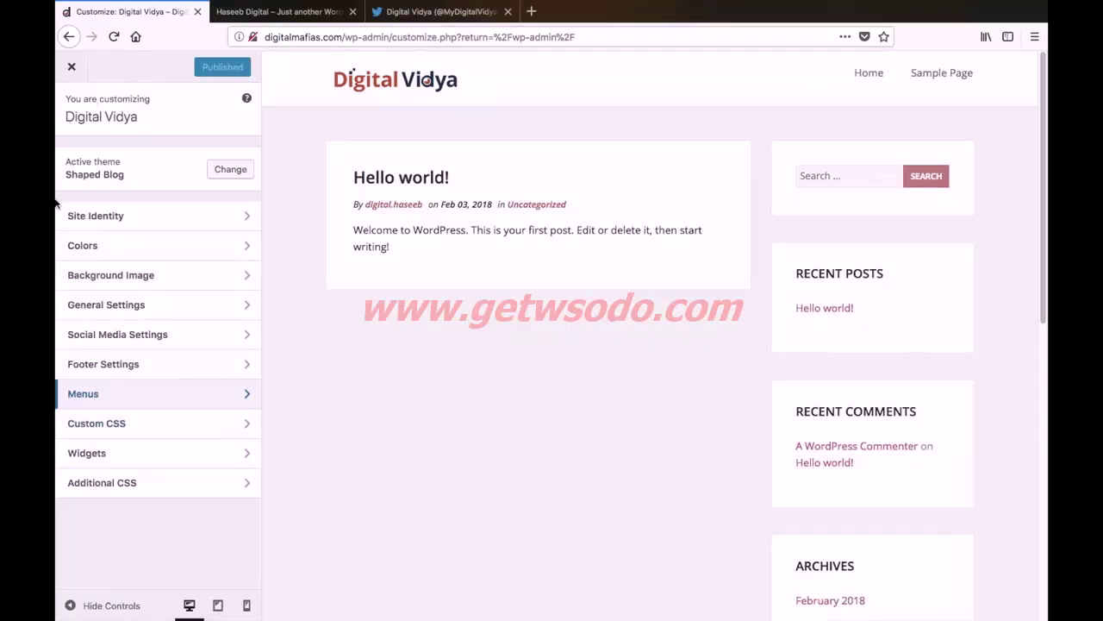
# - Open the Blog Sidebar widgets and move Recent Posts below Recent Comments
pyautogui.click(128, 457)
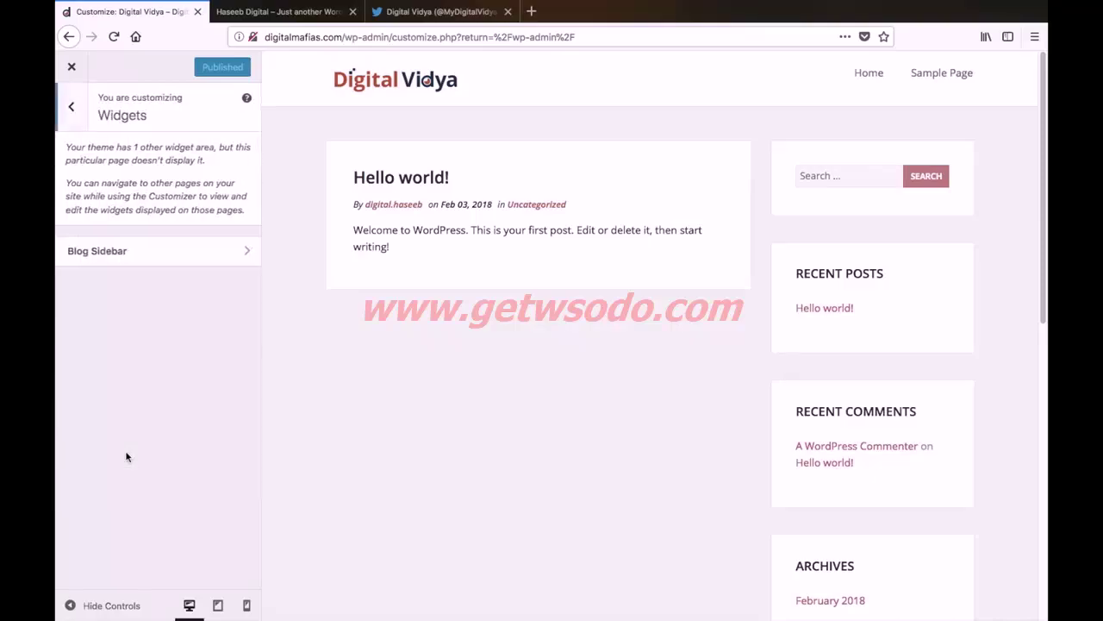
pyautogui.click(242, 264)
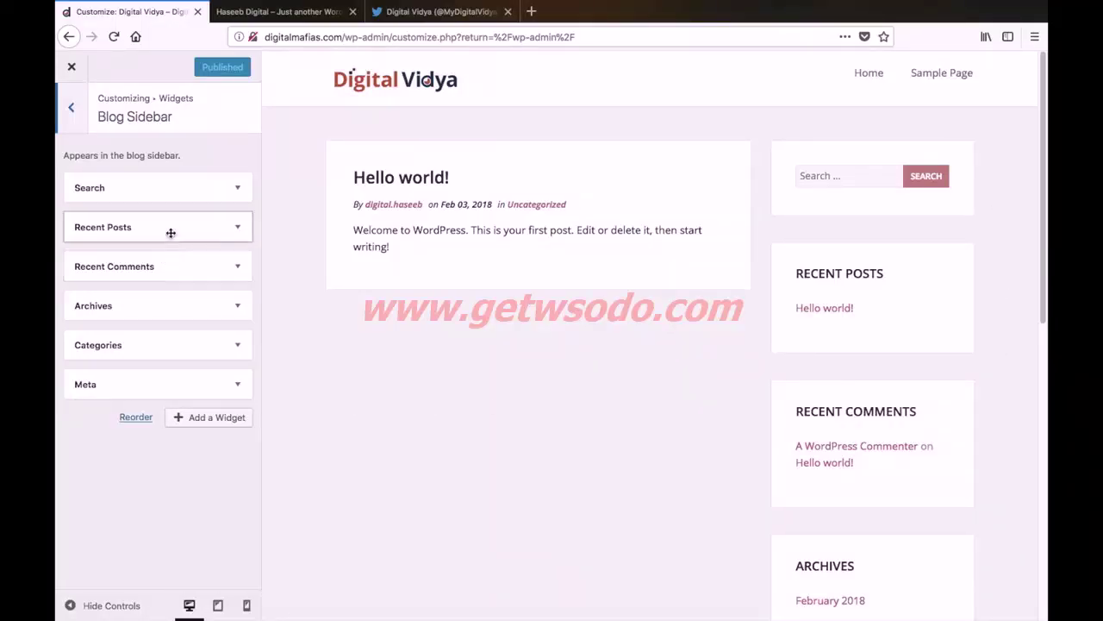
pyautogui.moveTo(165, 227); pyautogui.dragTo(167, 266)
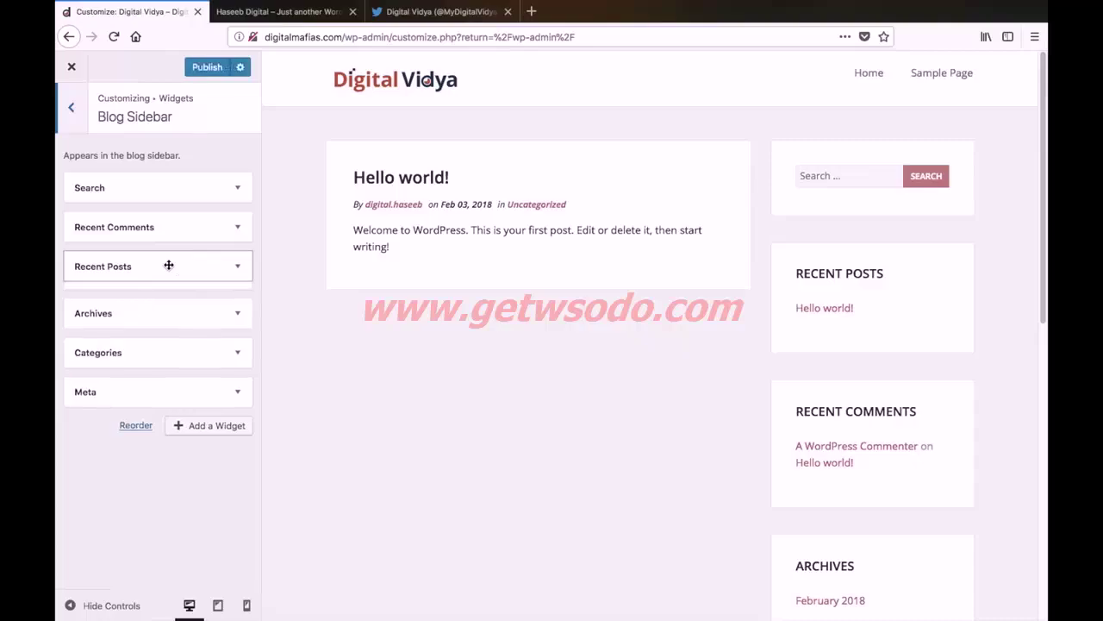
# - Title the Recent Posts widget "My Recent Blogs" and check the heading in the preview's sidebar
pyautogui.click(168, 266)
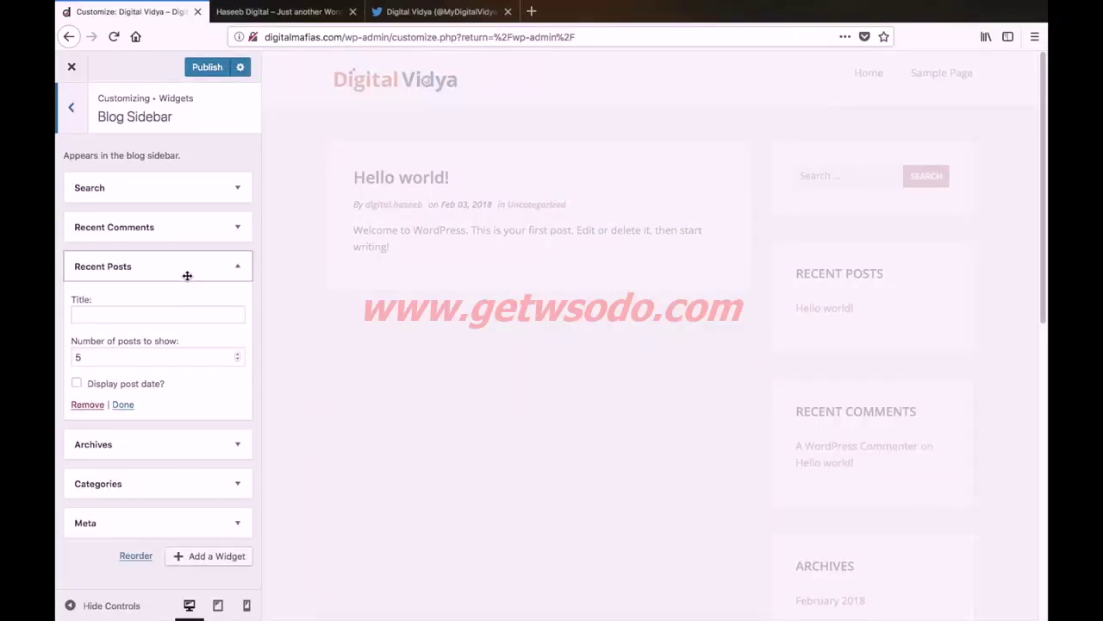
pyautogui.click(177, 315)
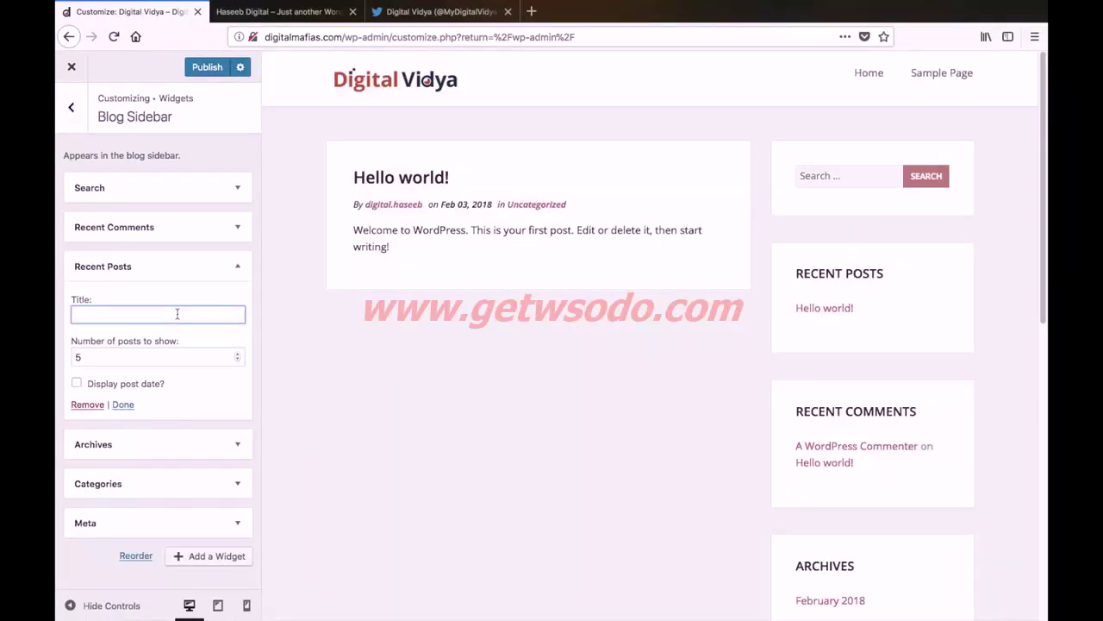
pyautogui.write('My Recent Blogs')
pyautogui.click(124, 404)
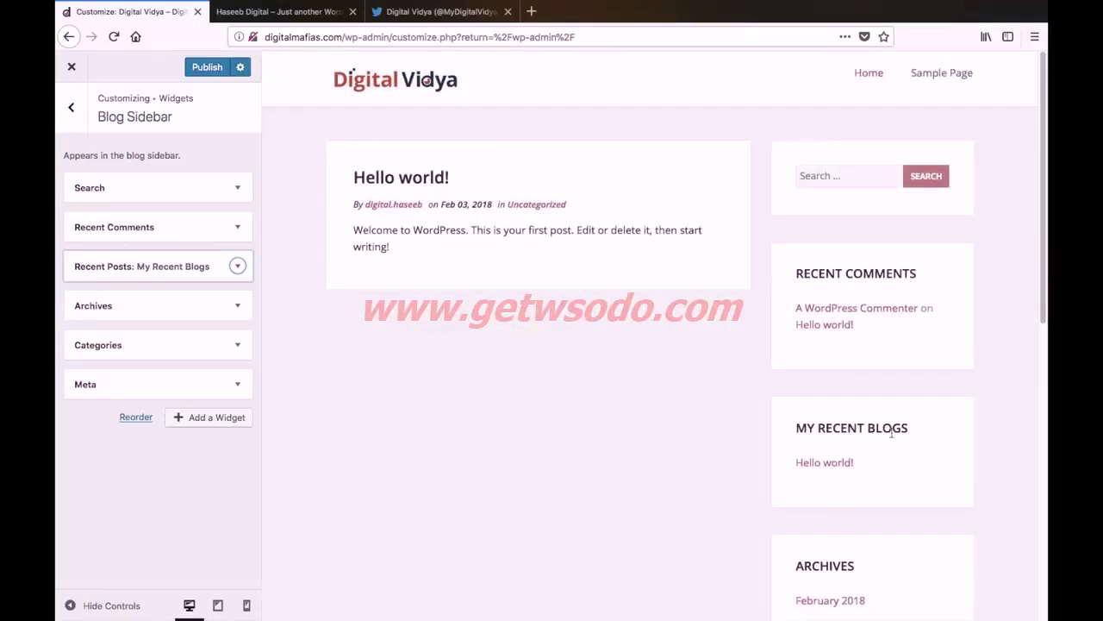
pyautogui.moveTo(780, 429); pyautogui.dragTo(910, 427)
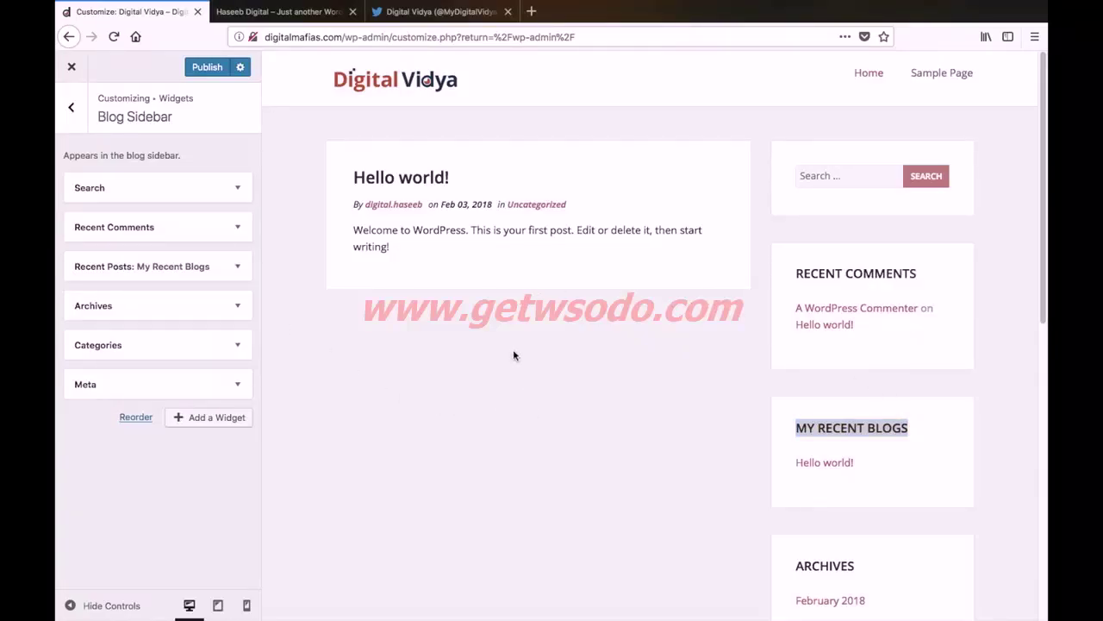
# - Remove the Archives and Meta widgets from the Blog Sidebar and publish the changes
pyautogui.click(238, 307)
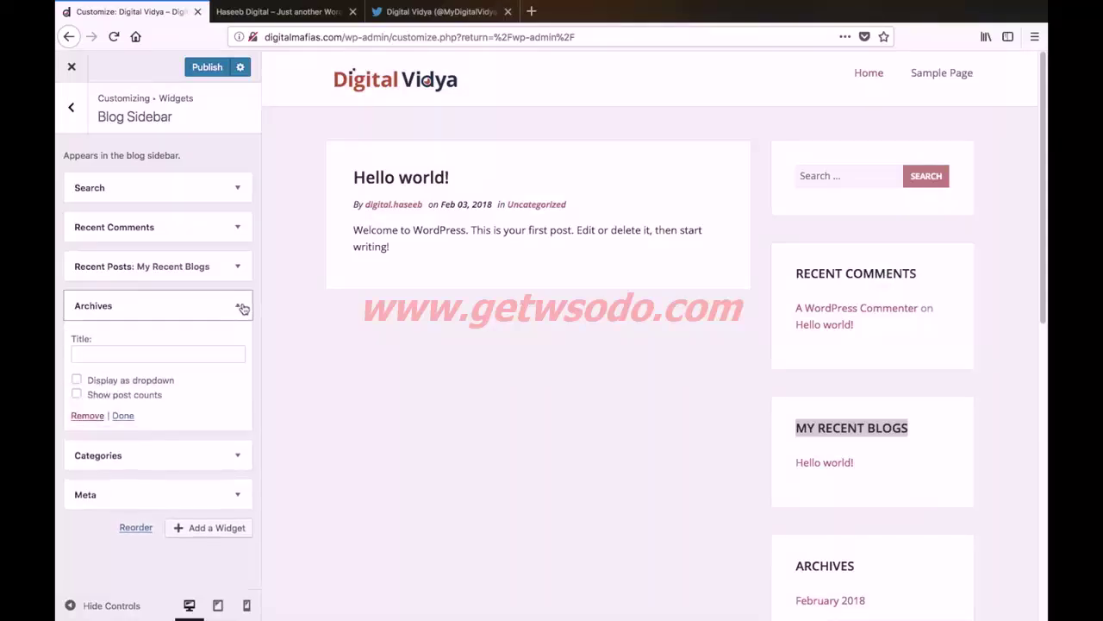
pyautogui.click(87, 416)
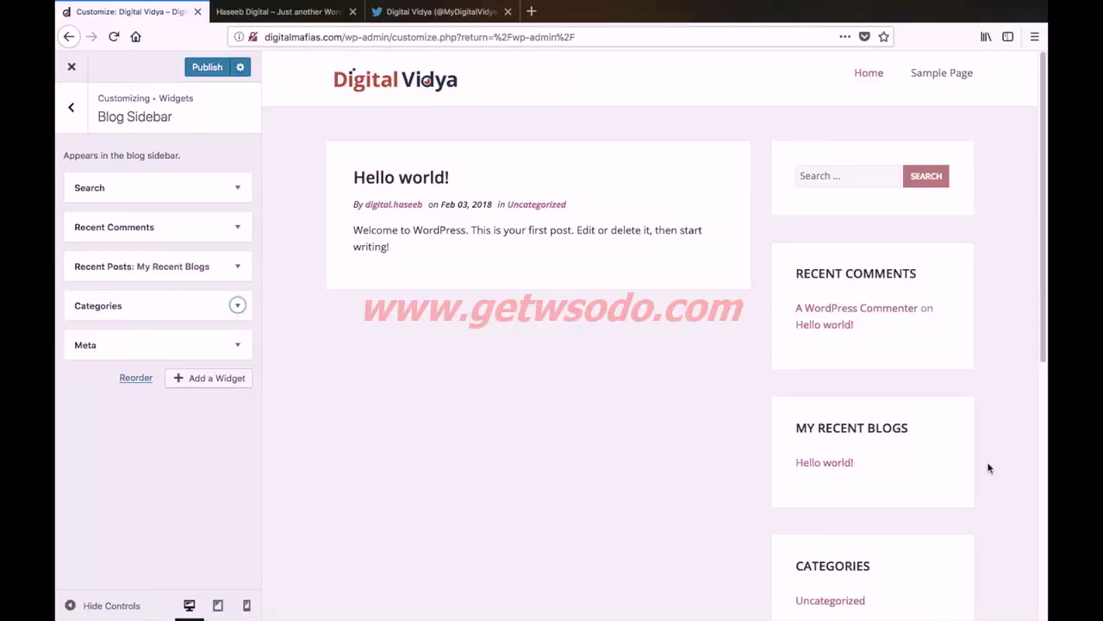
pyautogui.click(239, 346)
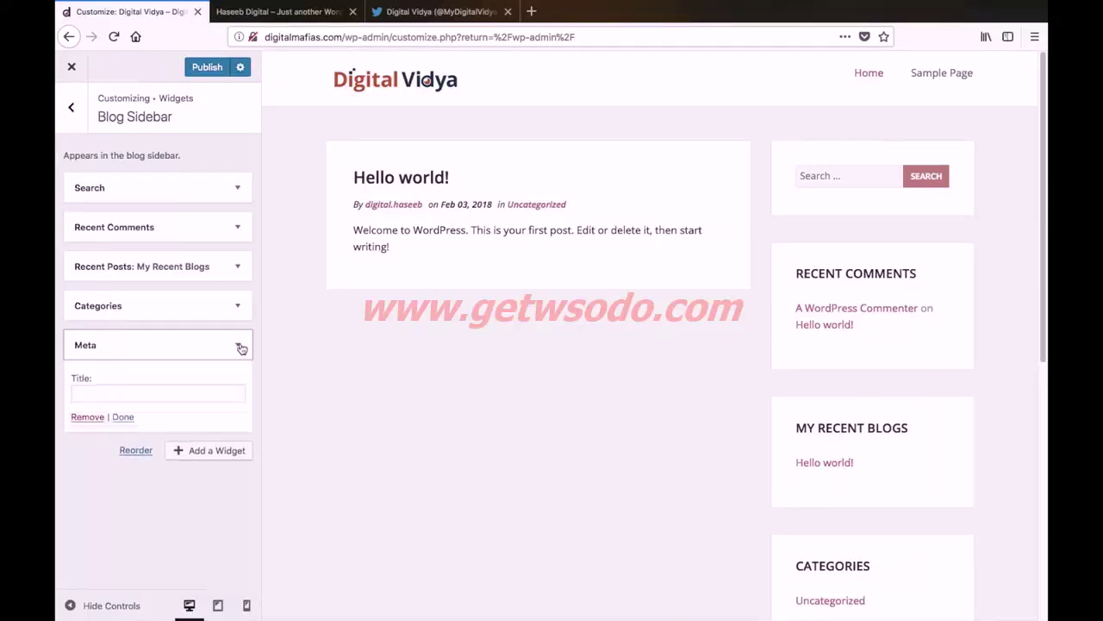
pyautogui.click(90, 418)
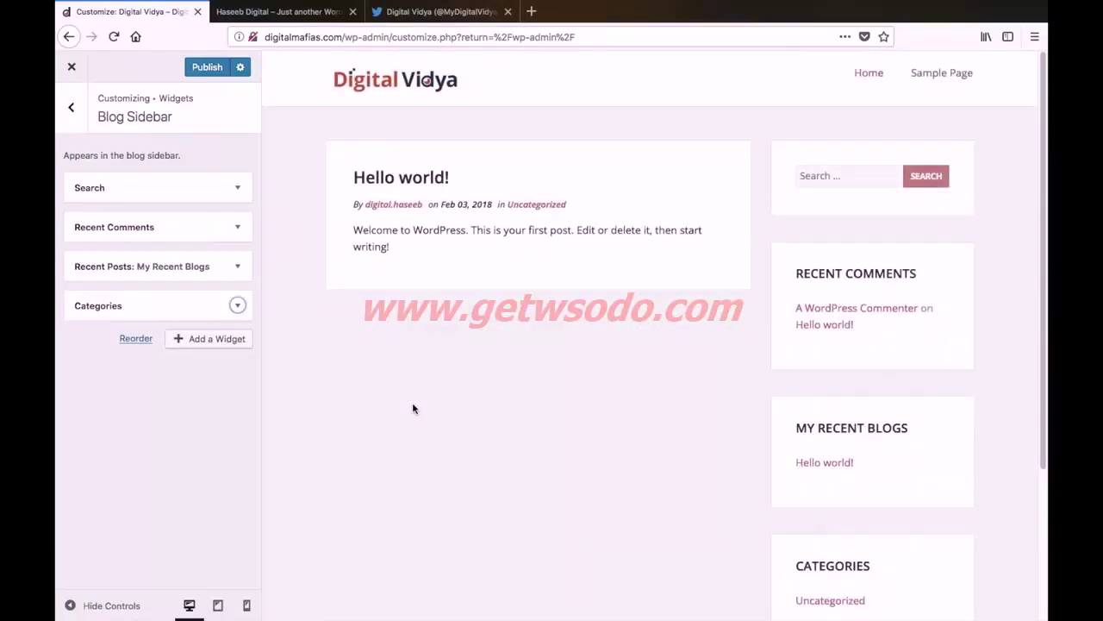
pyautogui.click(201, 70)
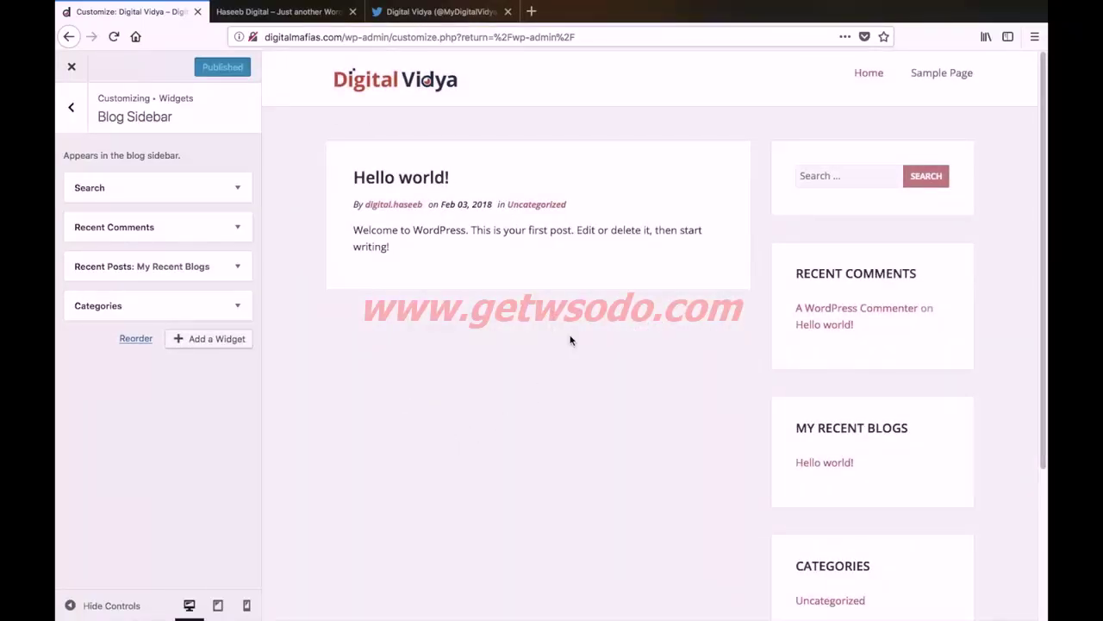